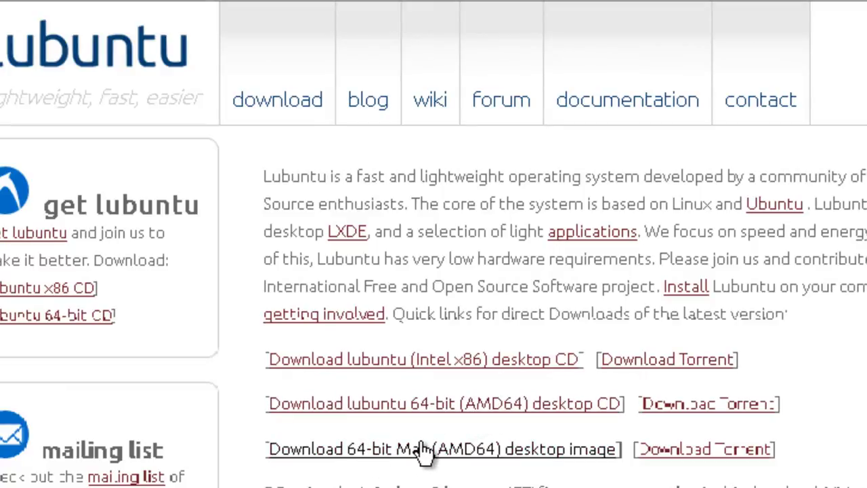
- Download the Lubuntu Intel x86 desktop CD image as lubuntu-13.10-desktop-i386.iso and open the folder containing it
{"action": "left_click", "coordinate": [472, 363]}
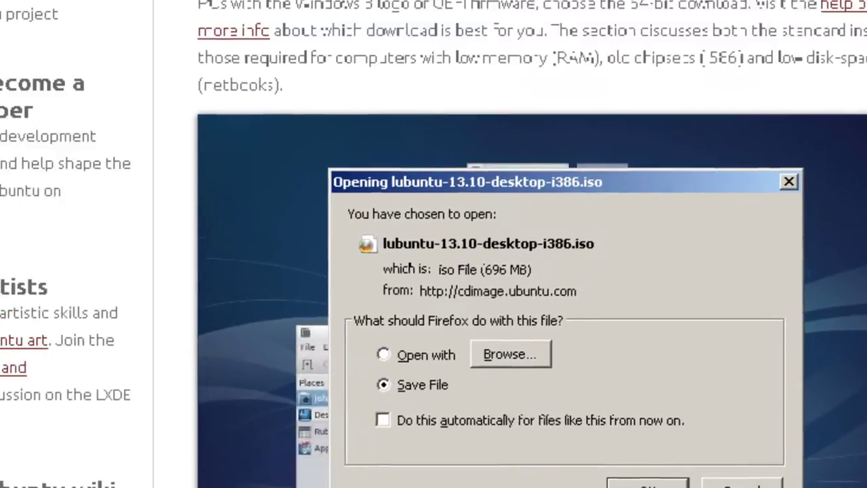
{"action": "left_click", "coordinate": [575, 411]}
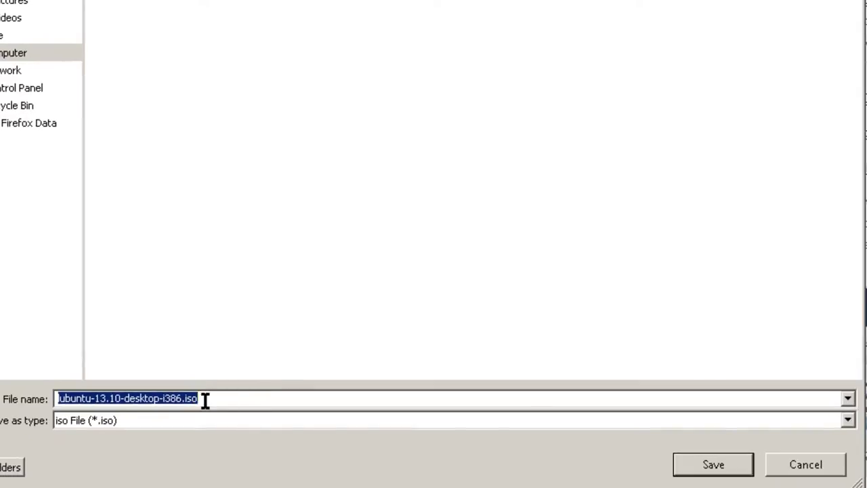
{"action": "left_click", "coordinate": [718, 474]}
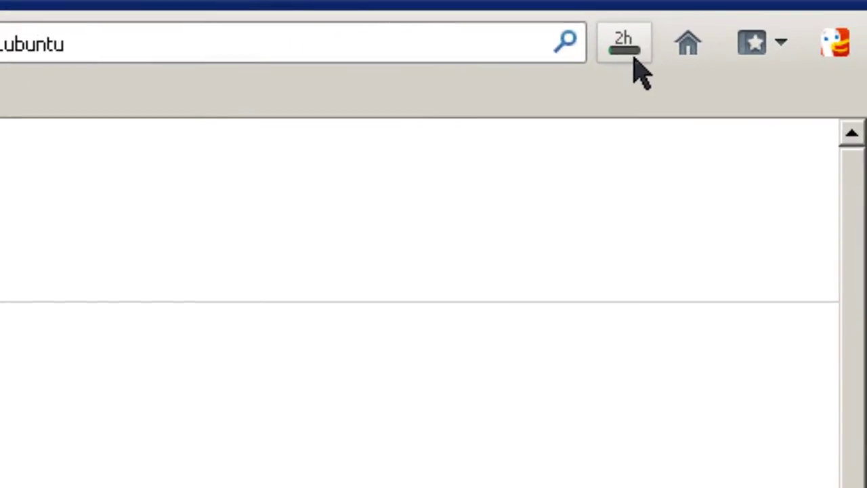
{"action": "left_click", "coordinate": [630, 52]}
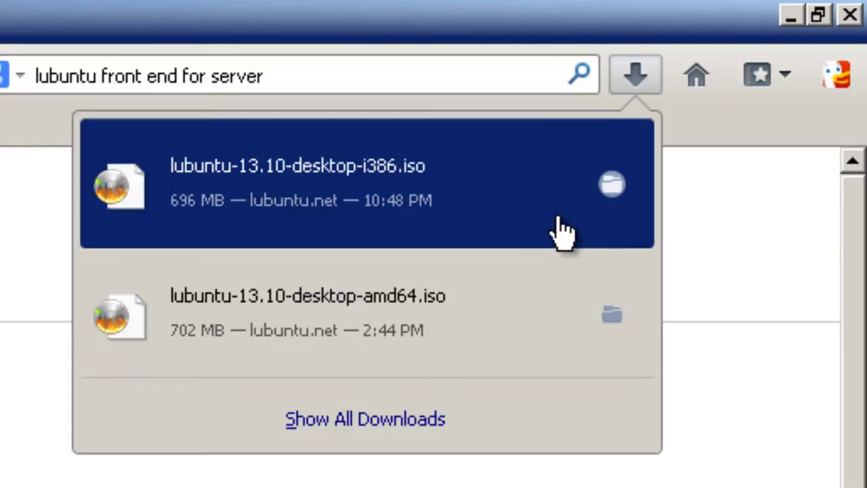
{"action": "left_click", "coordinate": [610, 186]}
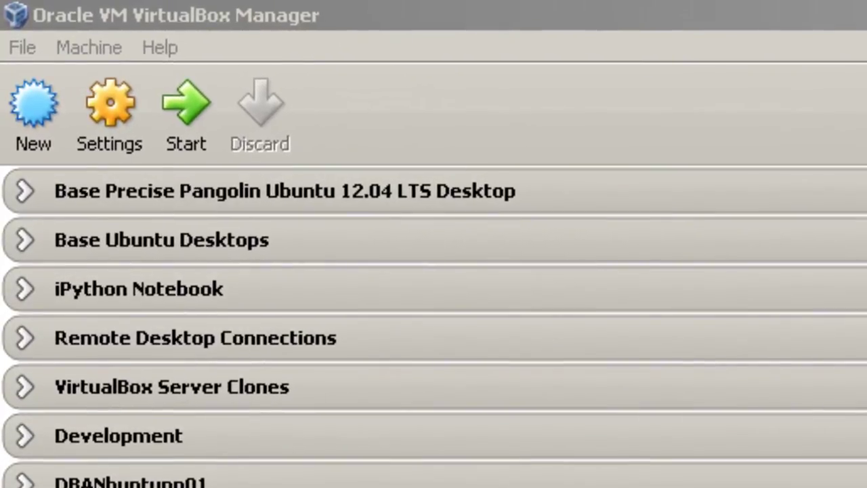
- In VirtualBox Manager, begin a new virtual machine named LubuntuSS with type Linux and version Ubuntu (32-bit)
{"action": "left_click", "coordinate": [39, 111]}
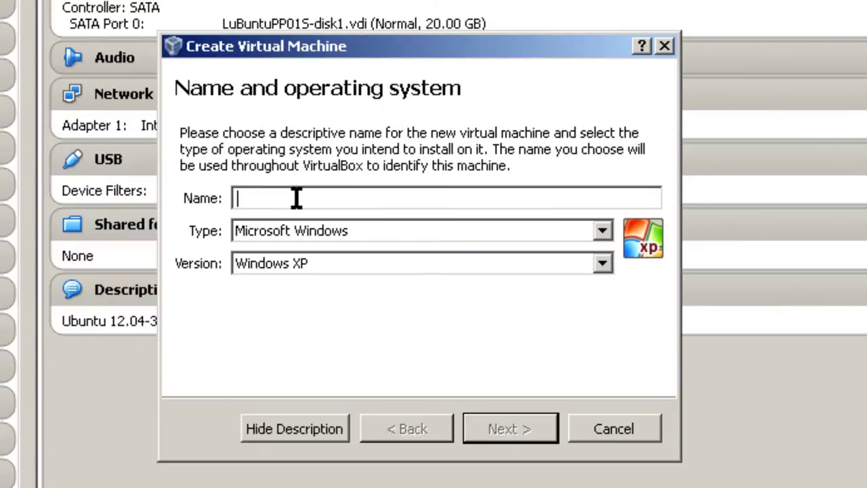
{"action": "type", "text": "LubuntuSS"}
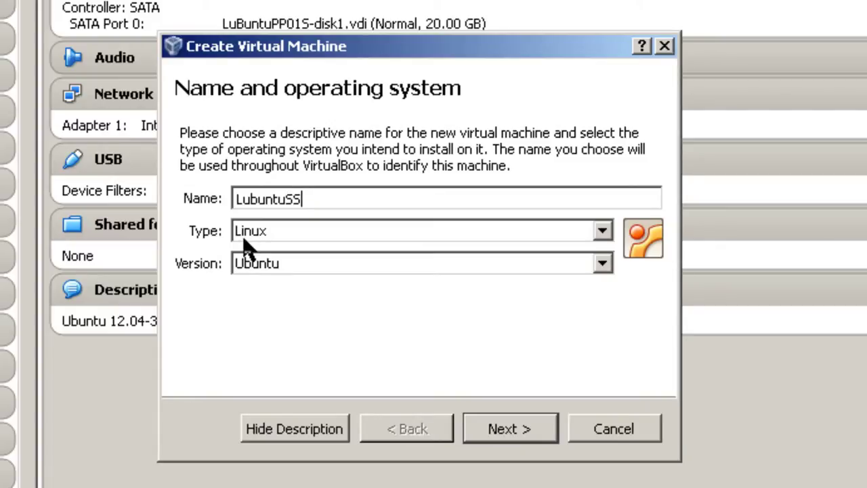
{"action": "left_click", "coordinate": [601, 266]}
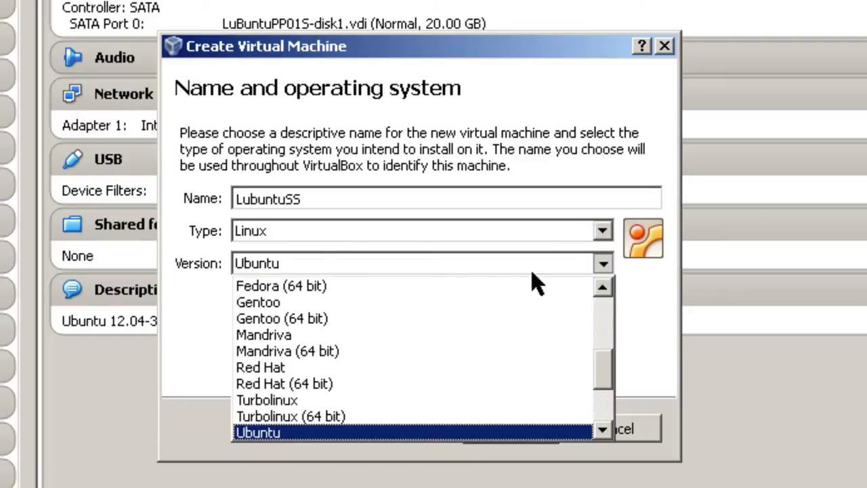
{"action": "left_click", "coordinate": [602, 429]}
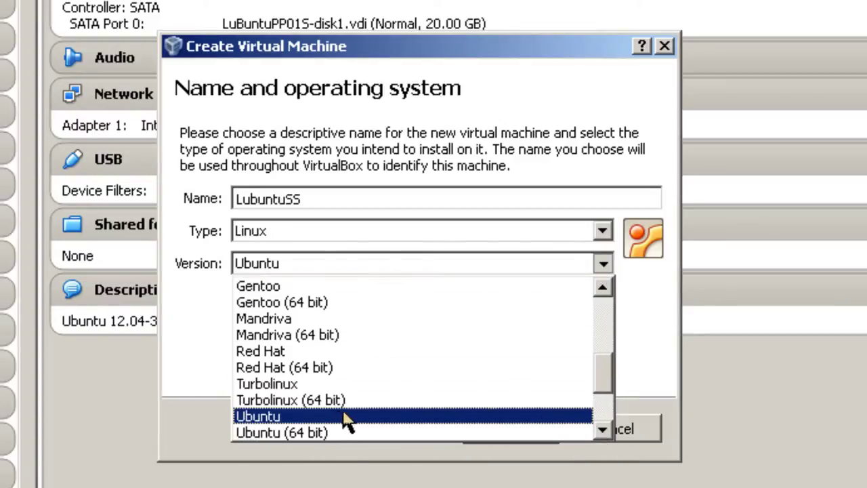
{"action": "left_click", "coordinate": [272, 417]}
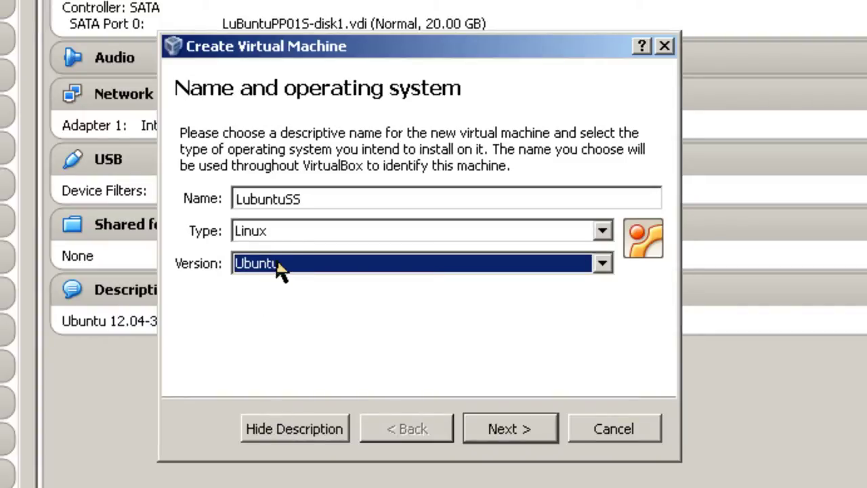
{"action": "left_click", "coordinate": [507, 429]}
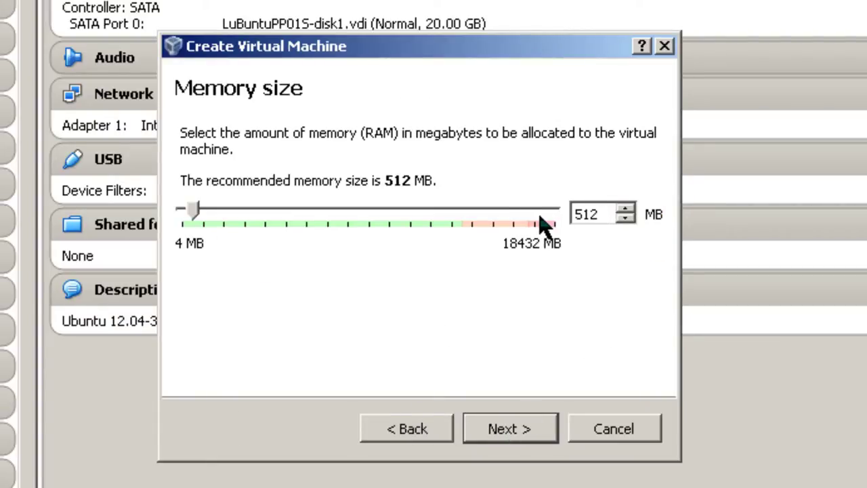
- Accept 512 MB of memory and create a dynamically allocated 20 GB VDI hard drive for the new machine
{"action": "left_click", "coordinate": [519, 434]}
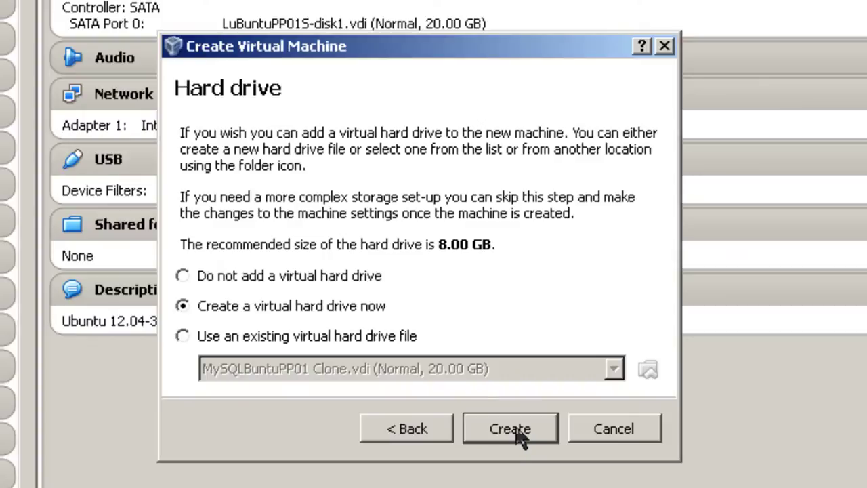
{"action": "left_click", "coordinate": [511, 431]}
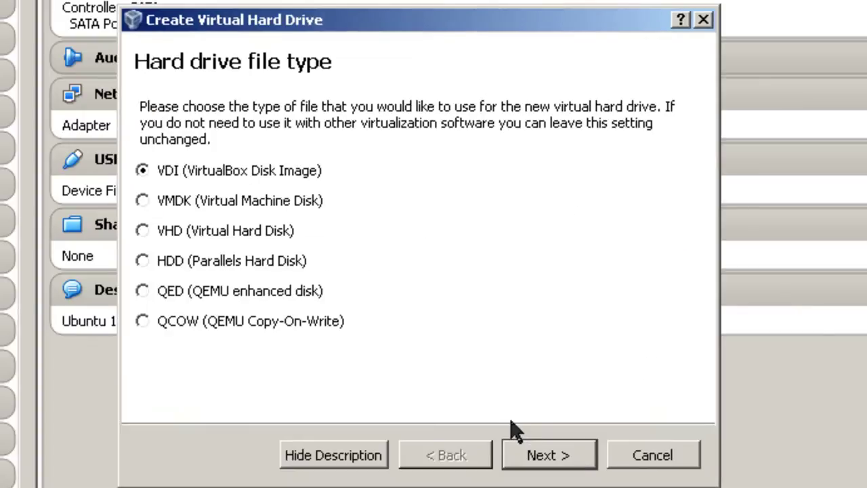
{"action": "left_click", "coordinate": [556, 453]}
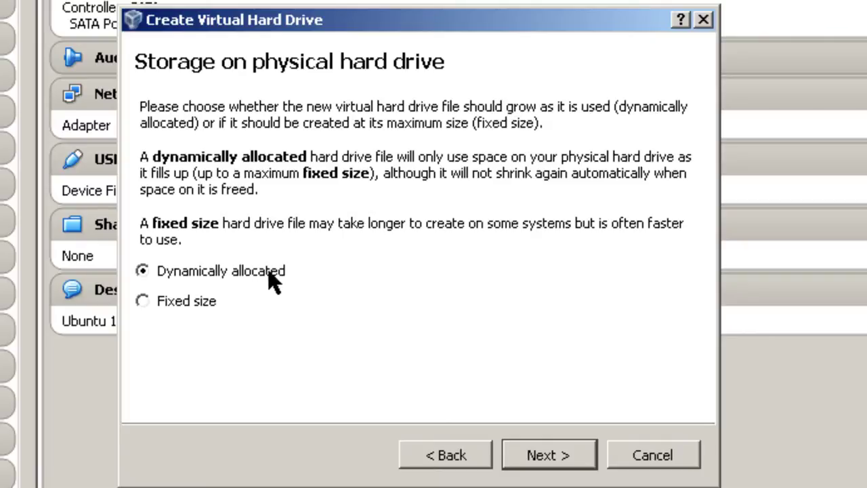
{"action": "left_click", "coordinate": [536, 455]}
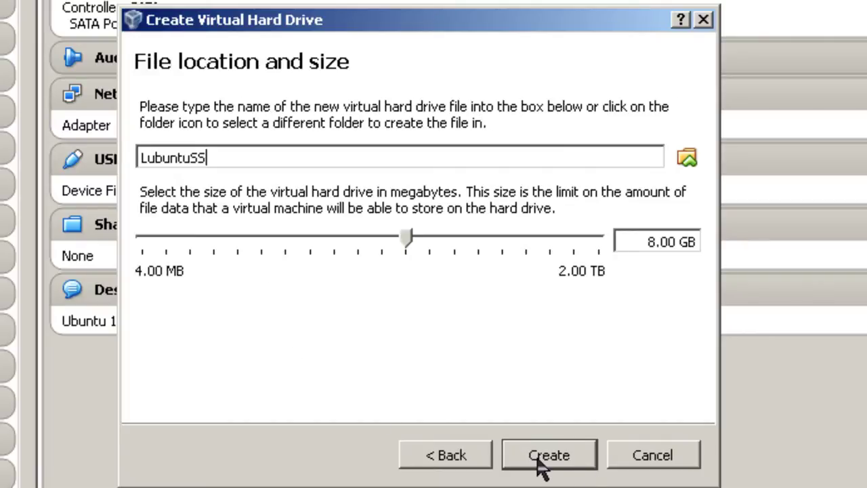
{"action": "double_click", "coordinate": [652, 242]}
{"action": "type", "text": "20"}
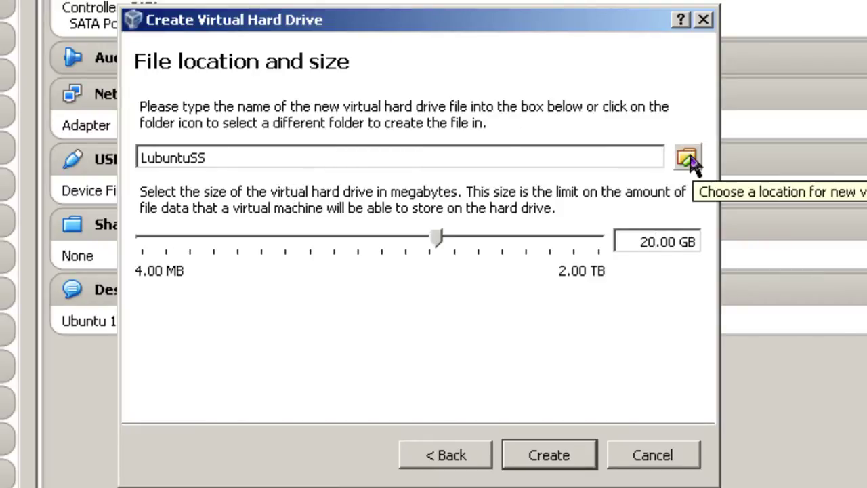
{"action": "left_click", "coordinate": [550, 461]}
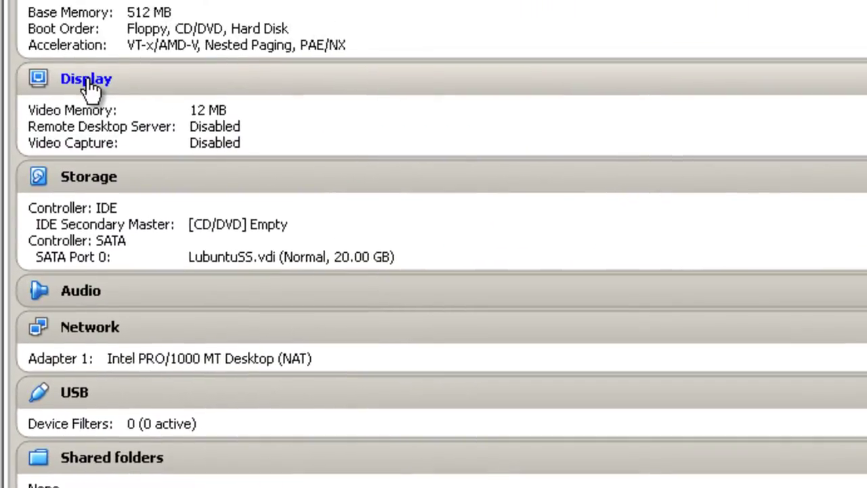
- Check the LubuntuSS display settings and attach lubuntu-13.10-desktop-i386.iso from Downloads\Lubuntu to its empty IDE CD/DVD drive
{"action": "left_click", "coordinate": [87, 80]}
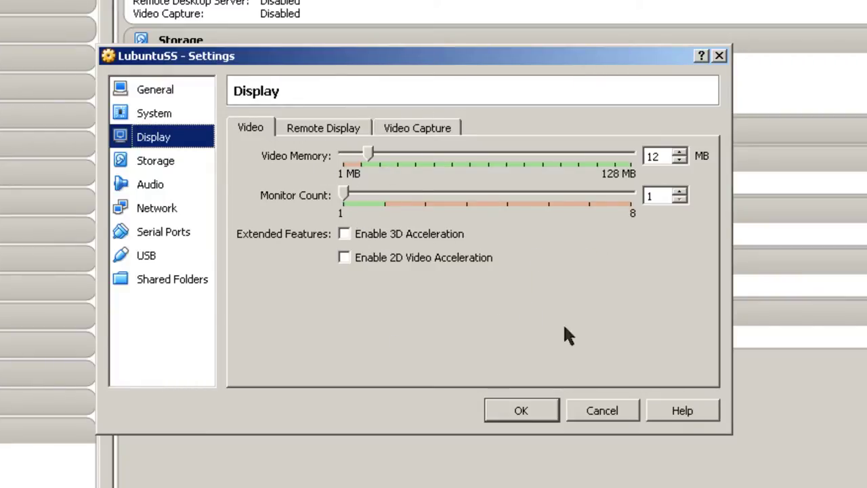
{"action": "left_click", "coordinate": [538, 408]}
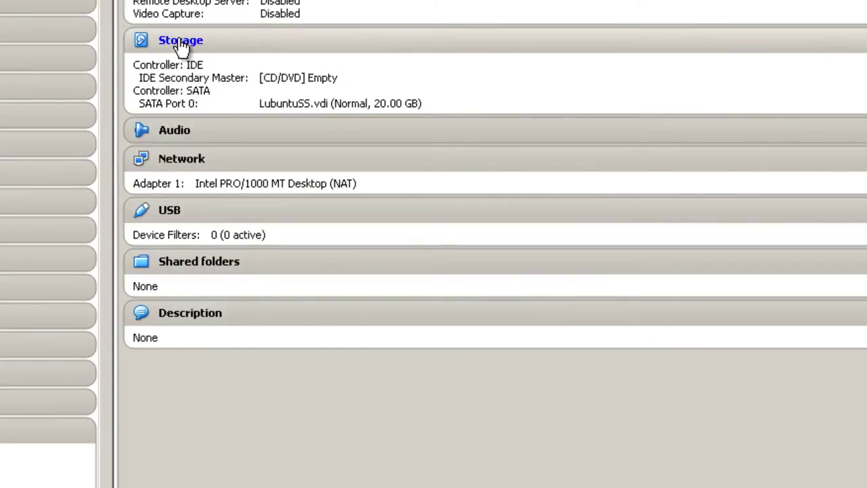
{"action": "left_click", "coordinate": [181, 42]}
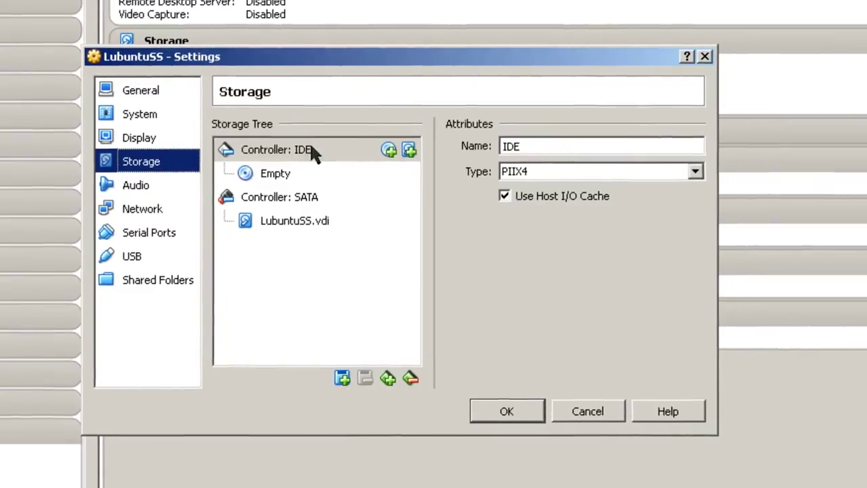
{"action": "left_click", "coordinate": [239, 176]}
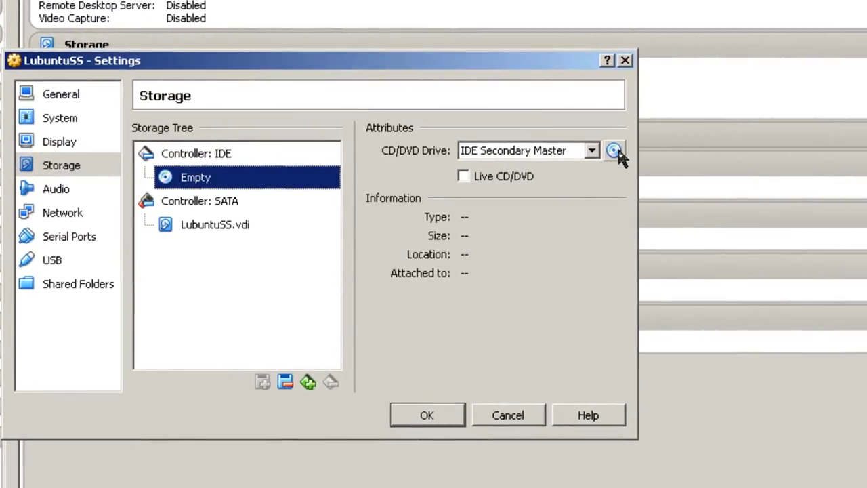
{"action": "left_click", "coordinate": [627, 150]}
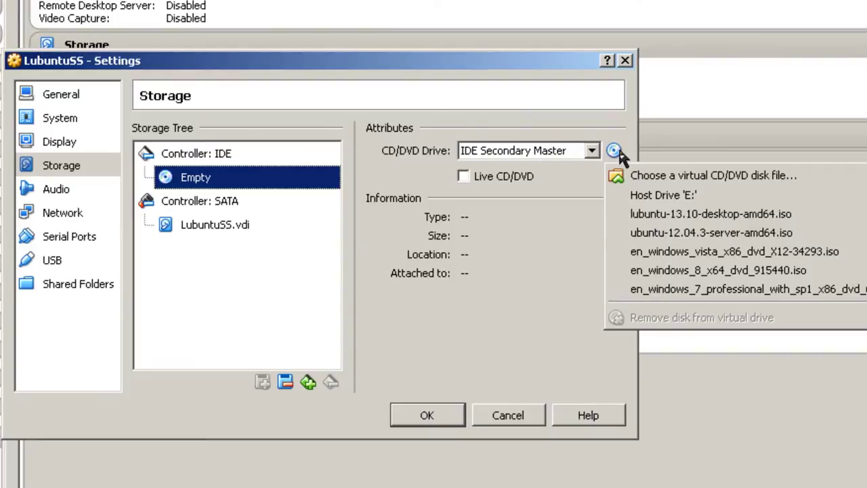
{"action": "left_click", "coordinate": [649, 176]}
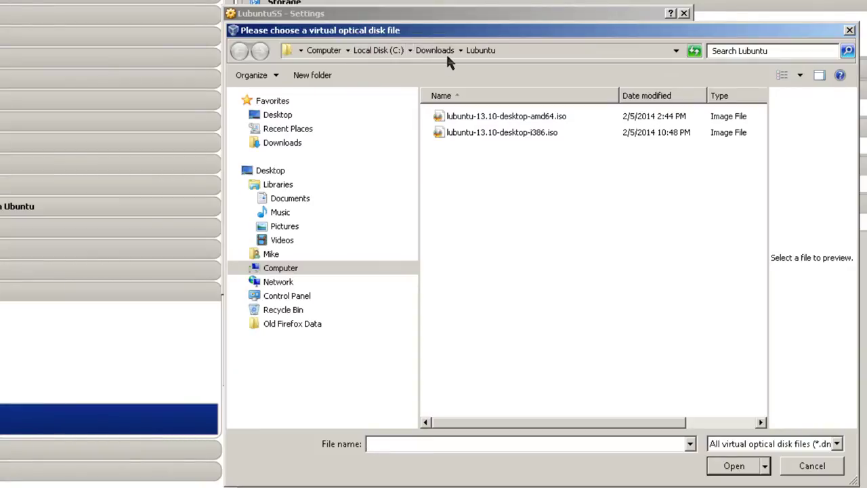
{"action": "left_click", "coordinate": [534, 136]}
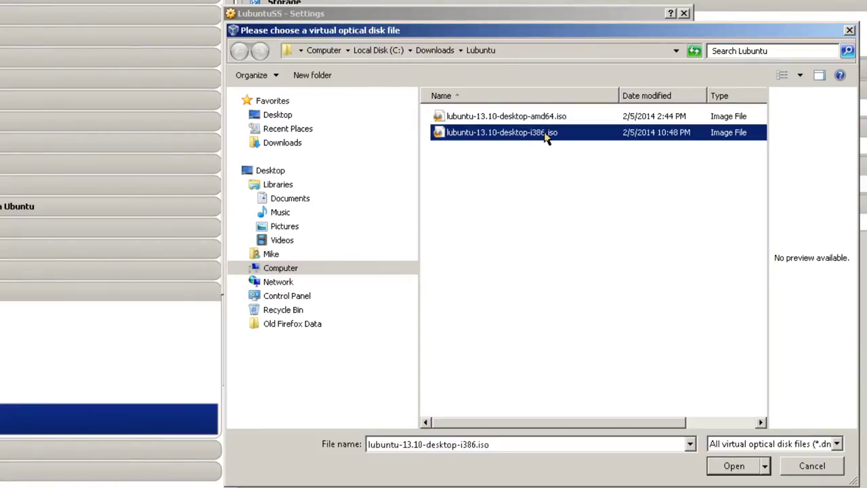
{"action": "left_click", "coordinate": [746, 466]}
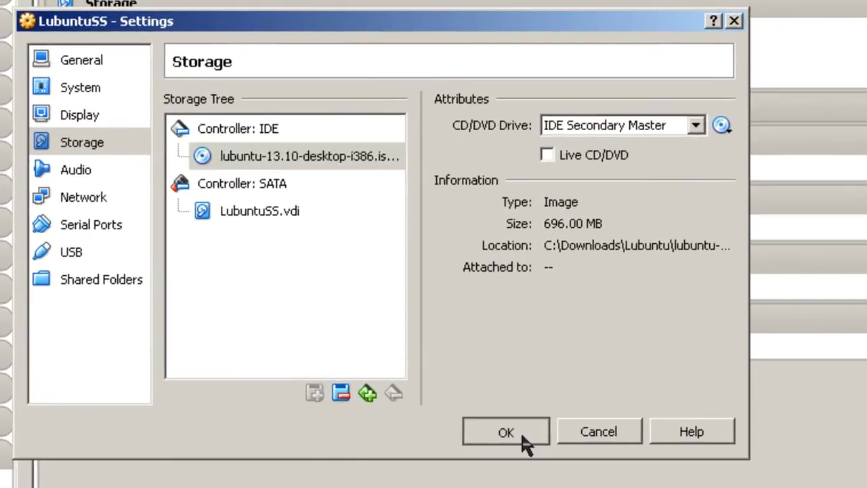
{"action": "left_click", "coordinate": [534, 292]}
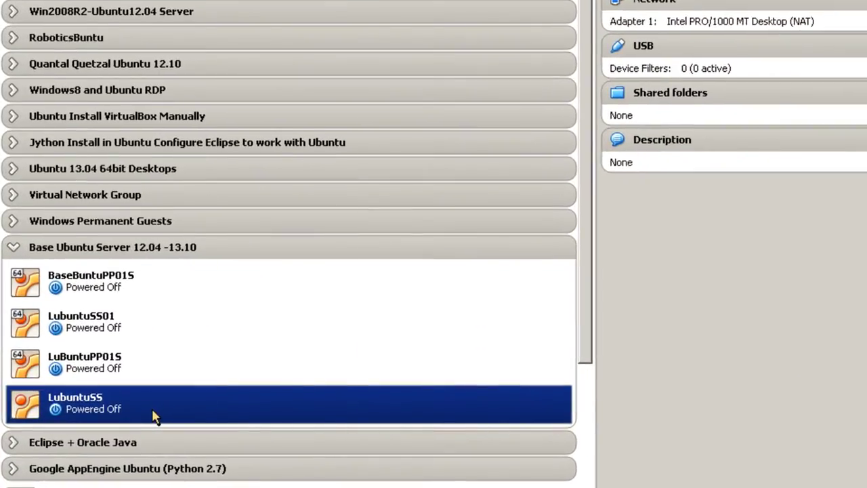
- Boot the LubuntuSS virtual machine in English and launch the Install Lubuntu option, with the machine's window maximized
{"action": "right_click", "coordinate": [141, 413]}
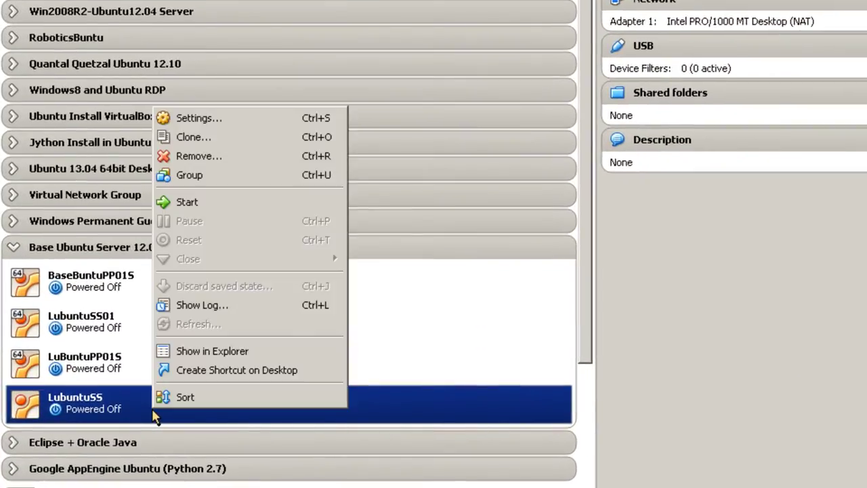
{"action": "left_click", "coordinate": [178, 203]}
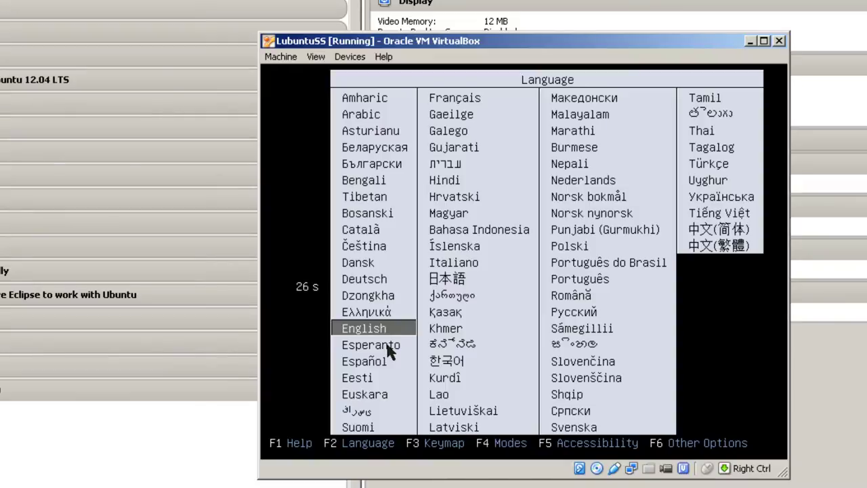
{"action": "key", "text": "Return"}
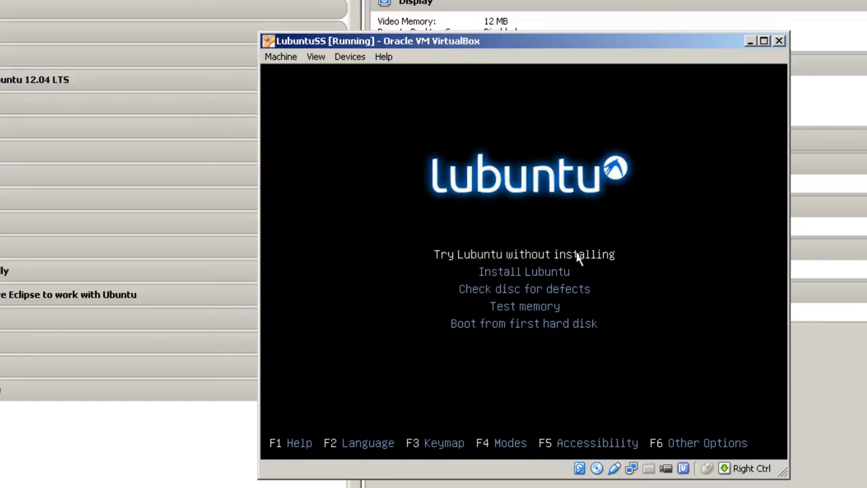
{"action": "key", "text": "Down"}
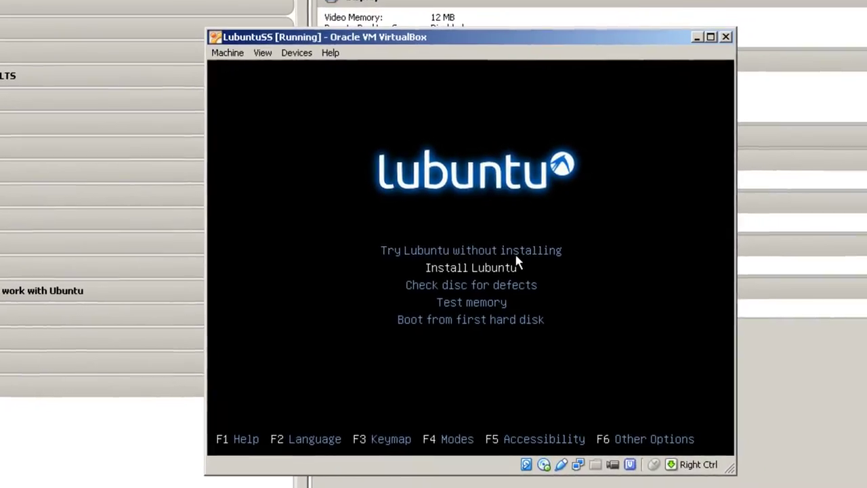
{"action": "key", "text": "Return"}
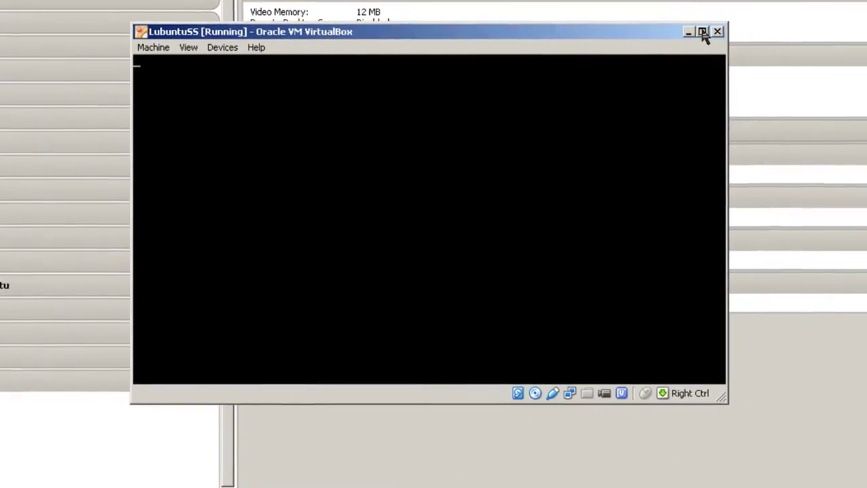
{"action": "left_click", "coordinate": [722, 32]}
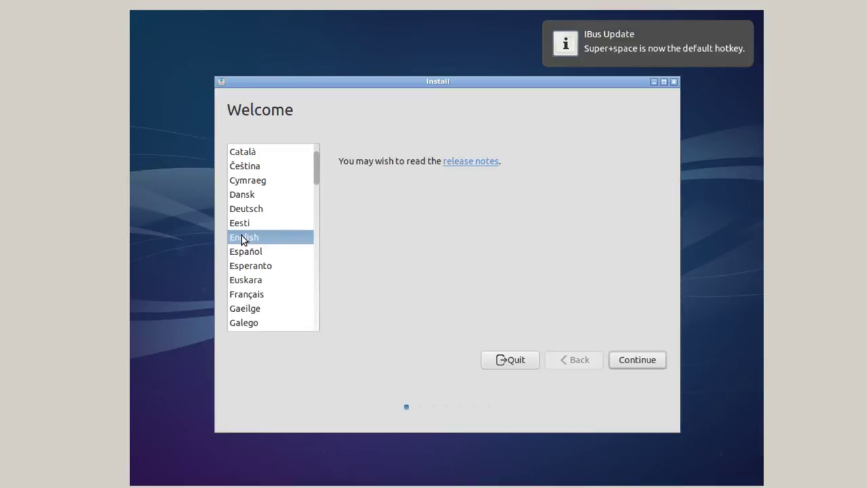
- Continue the installer in English, enabling update downloads during installation and third-party software, and proceed to the installation type
{"action": "left_click", "coordinate": [637, 362]}
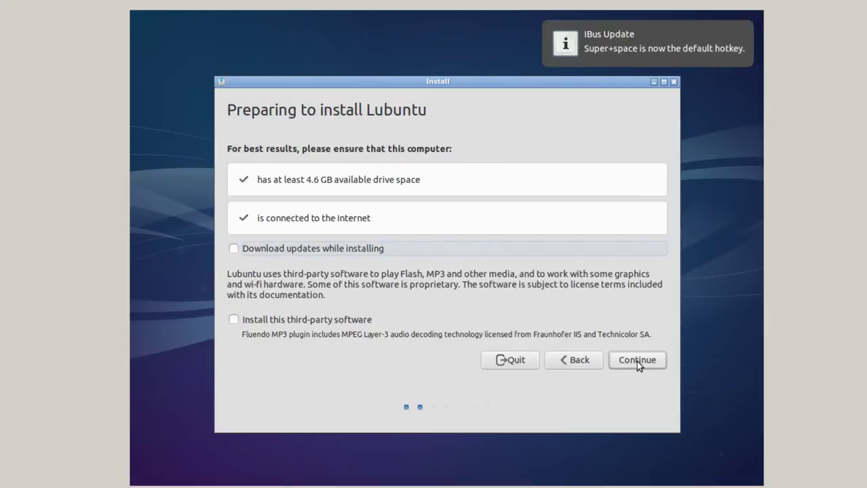
{"action": "left_click", "coordinate": [233, 249]}
{"action": "left_click", "coordinate": [273, 319]}
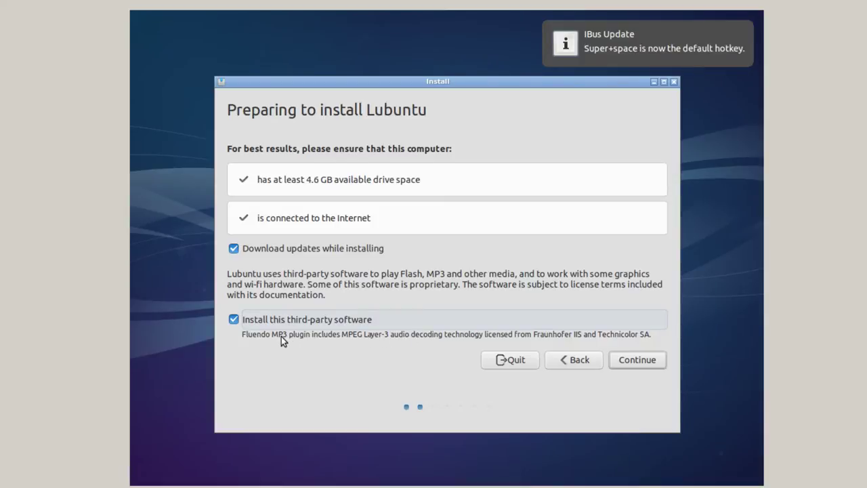
{"action": "left_click", "coordinate": [633, 360]}
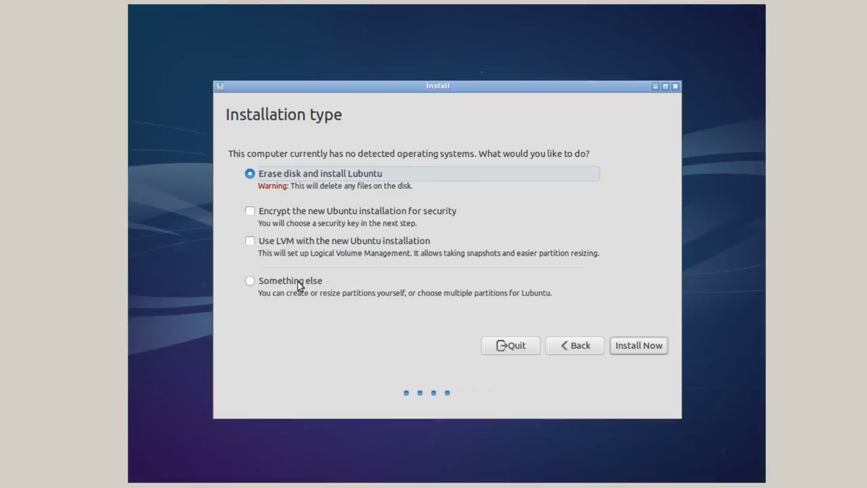
- Choose to erase the disk and install Lubuntu, accepting the New York time zone and the English (US) keyboard layout
{"action": "left_click", "coordinate": [644, 347]}
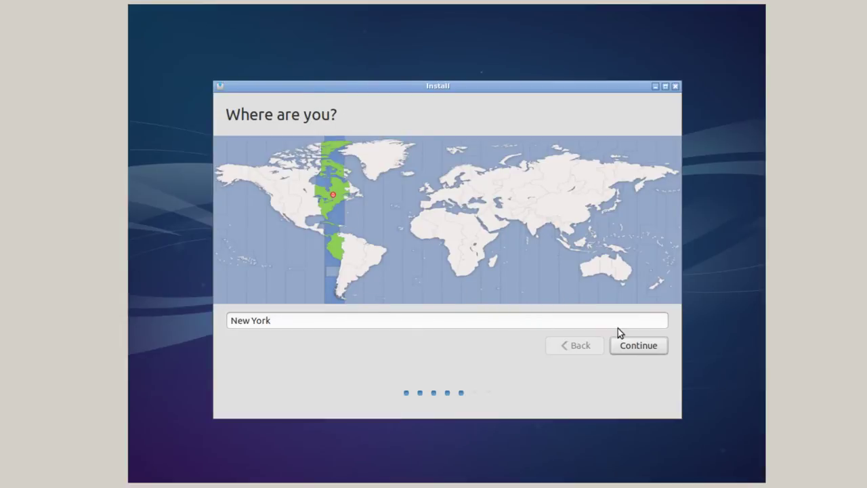
{"action": "left_click", "coordinate": [637, 347]}
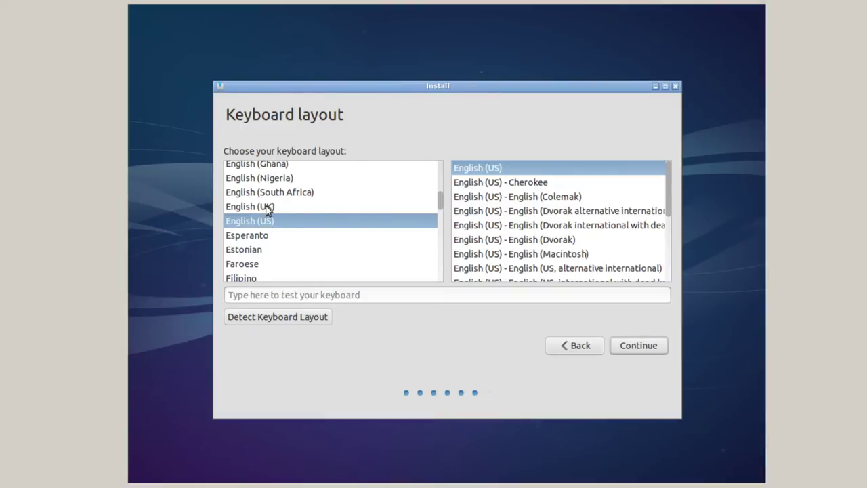
{"action": "left_click", "coordinate": [652, 347]}
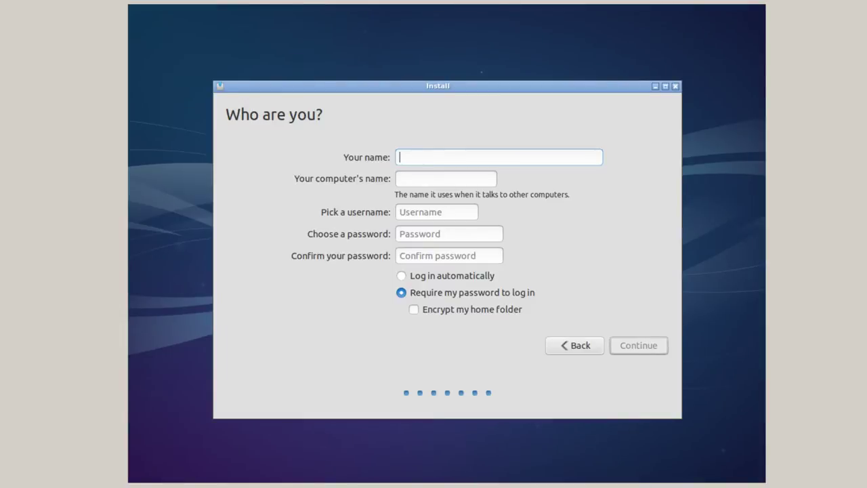
- Enter the user's name for the new account and set the computer's name to lubuntuss
{"action": "type", "text": "mike"}
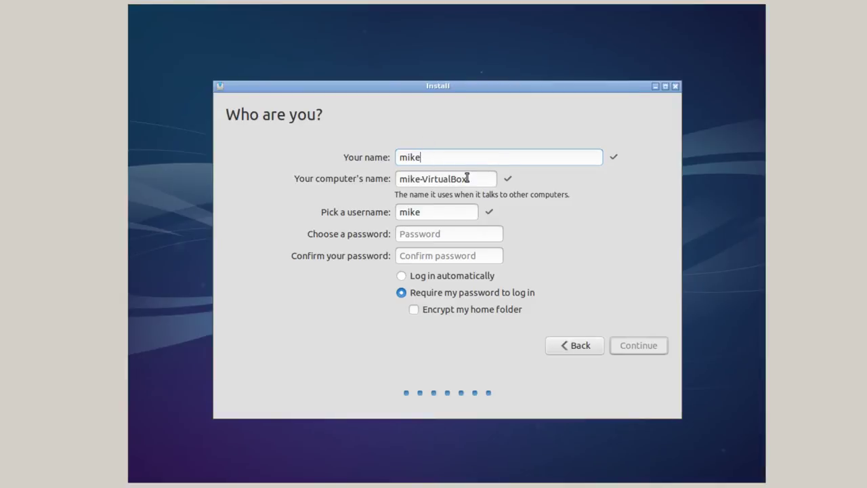
{"action": "left_click_drag", "start_coordinate": [478, 181], "coordinate": [400, 178]}
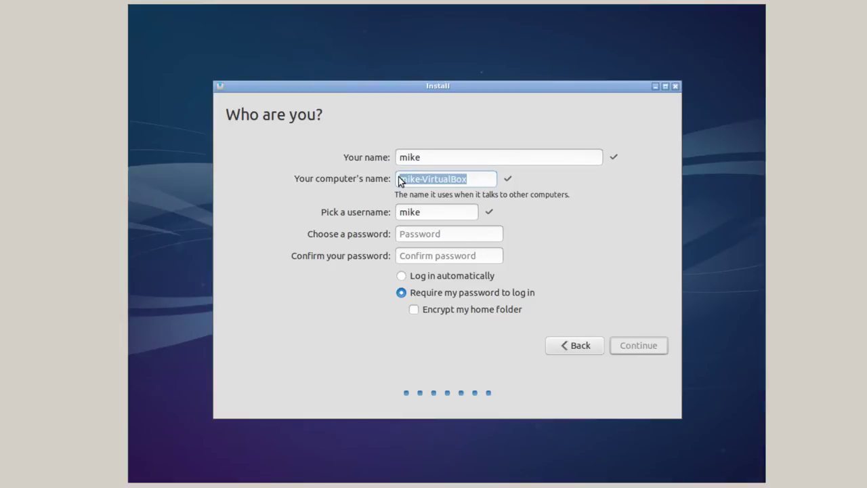
{"action": "type", "text": "lubuntu"}
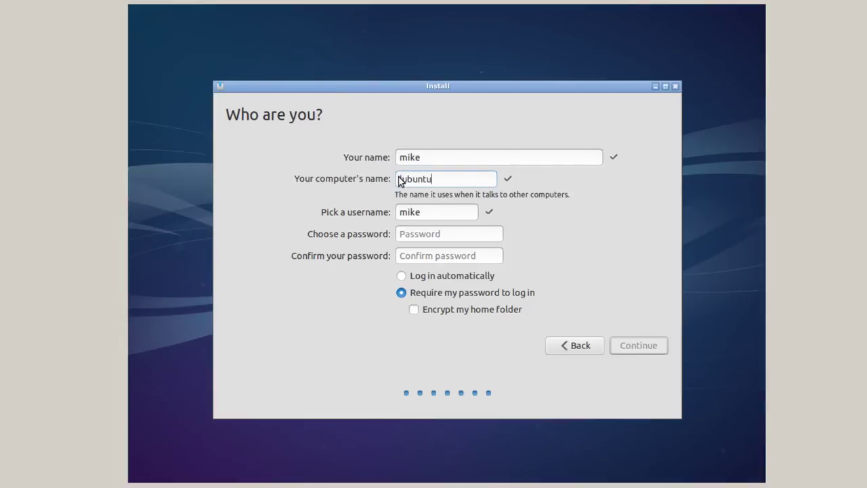
{"action": "type", "text": "ss"}
- Enter and confirm the account password, keep it required at login, and continue the installation
{"action": "left_click", "coordinate": [445, 236]}
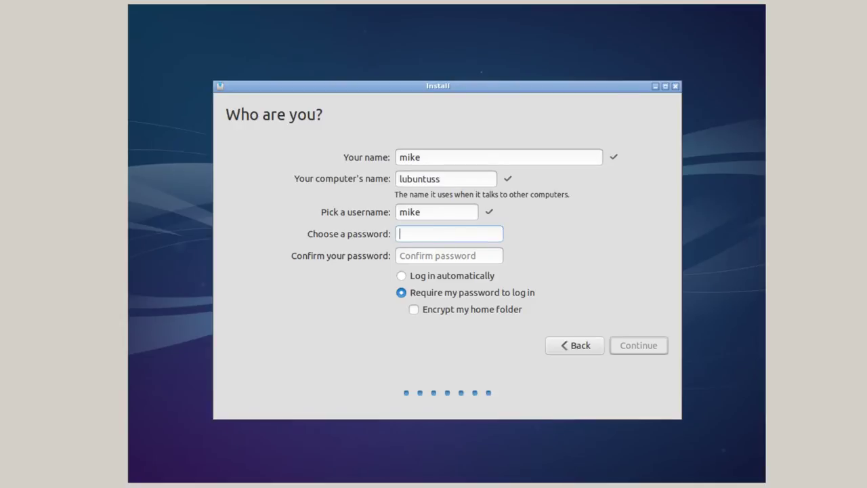
{"action": "key", "text": "ctrl+v"}
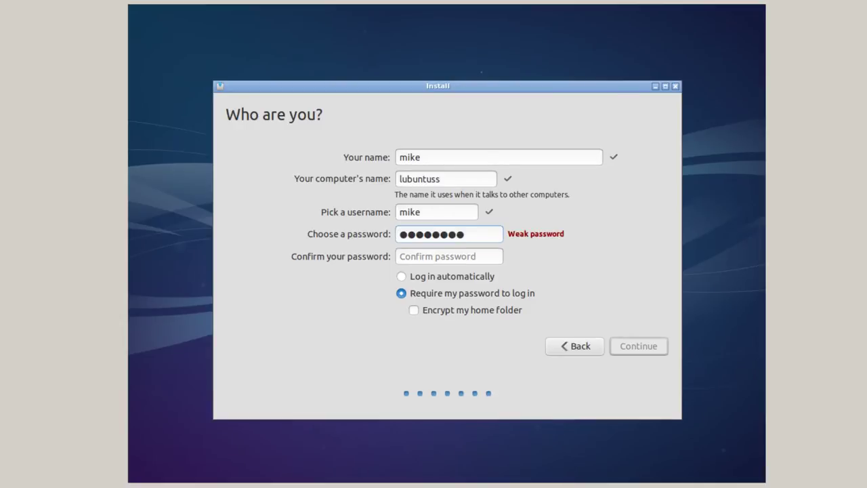
{"action": "left_click", "coordinate": [480, 256]}
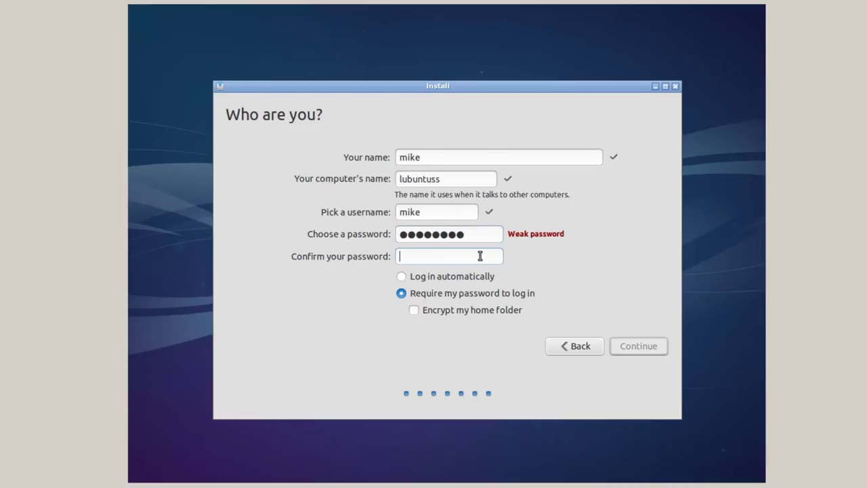
{"action": "type", "text": "********"}
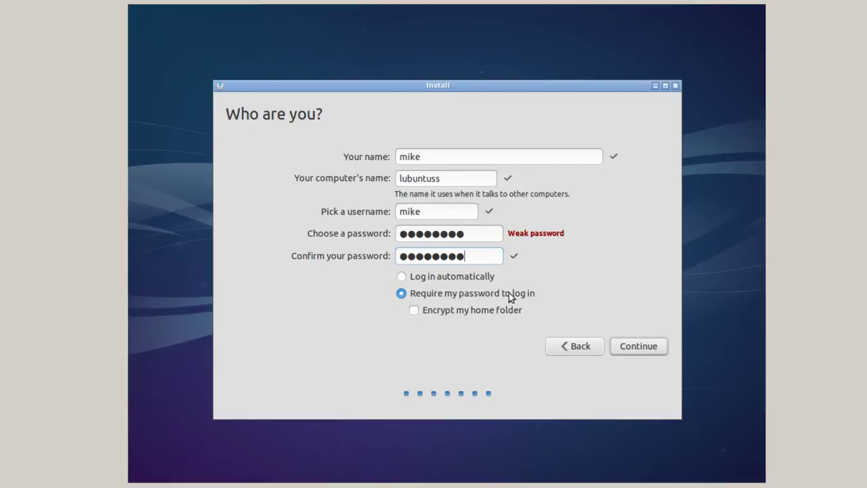
{"action": "left_click", "coordinate": [628, 348]}
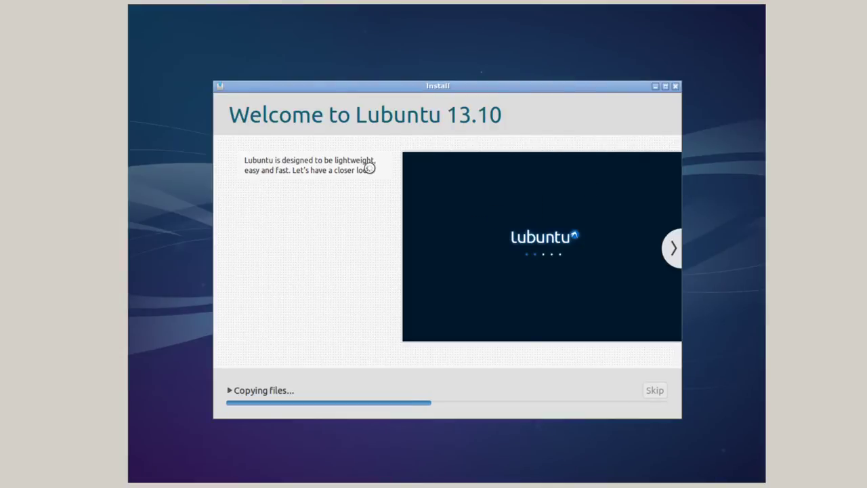
- Advance the installer slideshow, restart the machine once installation finishes, and log in with the account password
{"action": "left_click", "coordinate": [674, 248]}
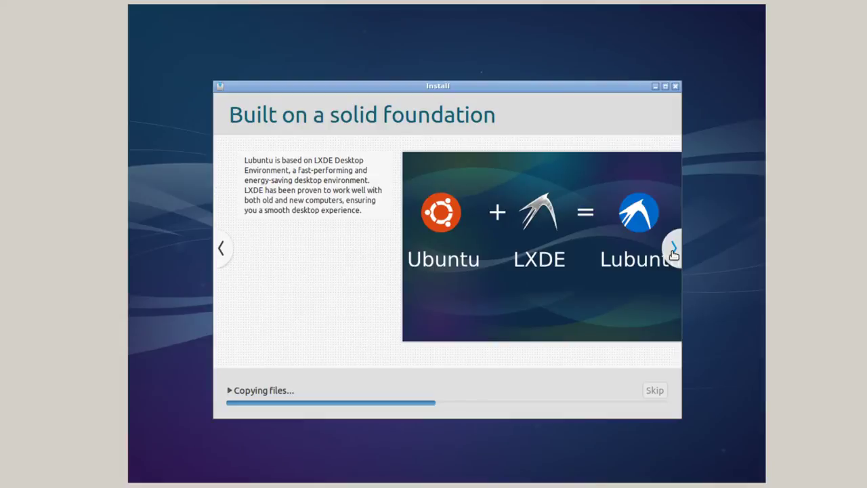
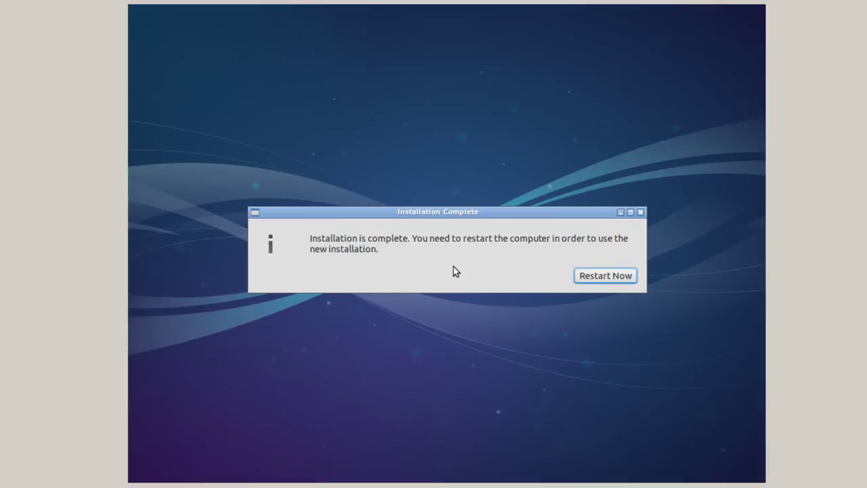
{"action": "left_click", "coordinate": [619, 277]}
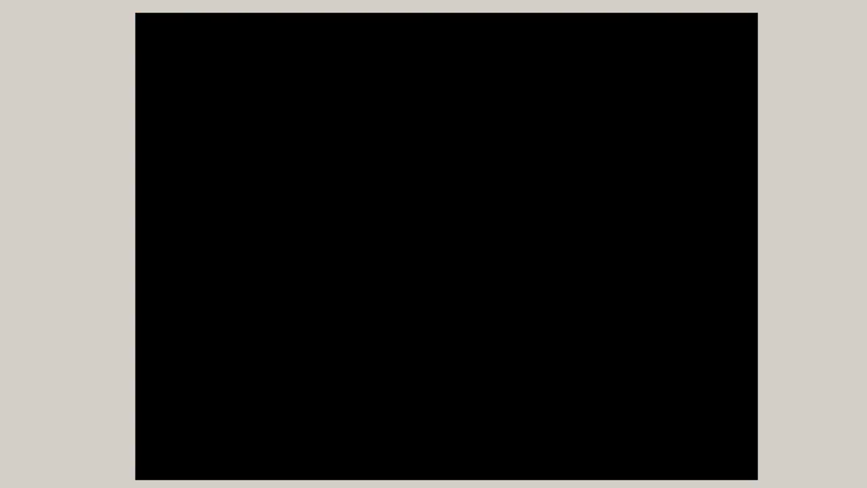
{"action": "type", "text": "********"}
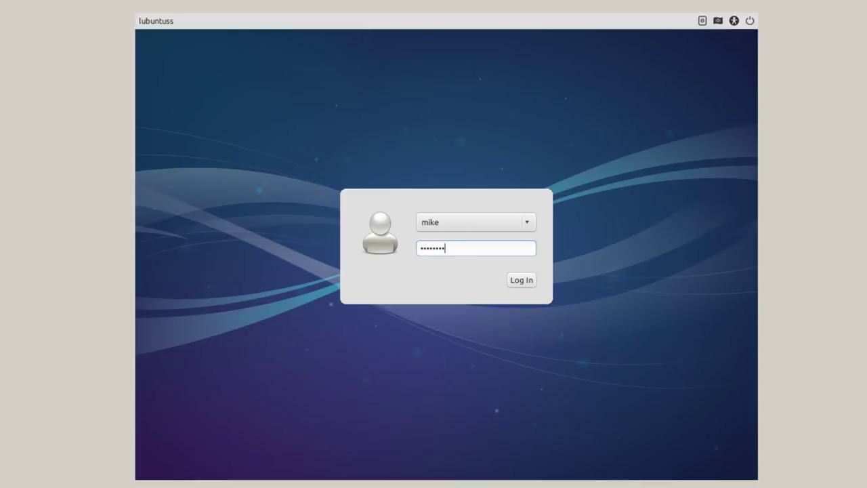
{"action": "left_click", "coordinate": [532, 281]}
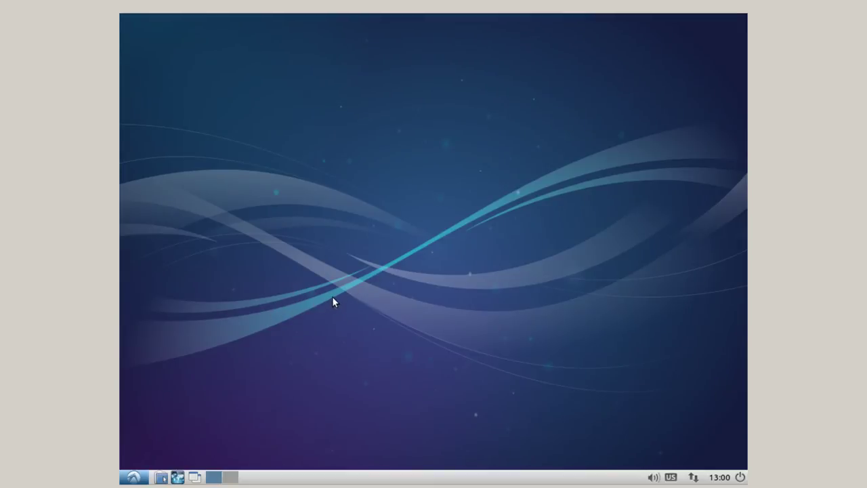
- Launch Software Updater and install the available Lubuntu updates, authenticating with the account password
{"action": "left_click", "coordinate": [135, 477]}
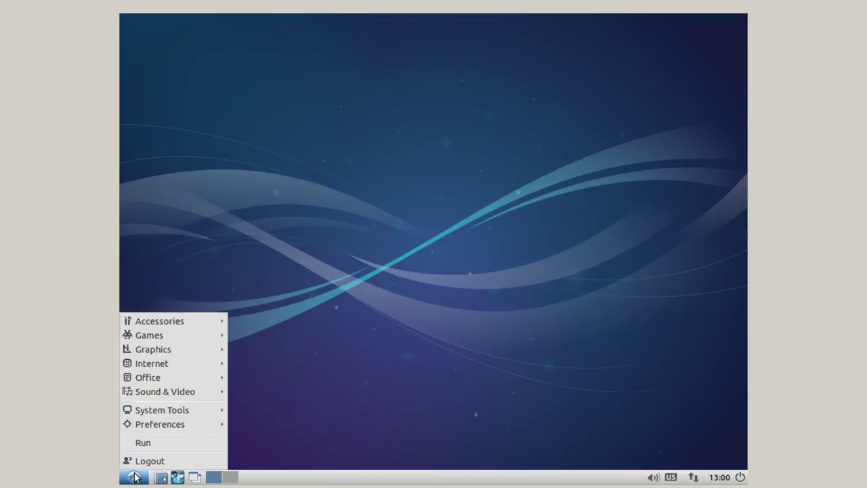
{"action": "mouse_move", "coordinate": [141, 410]}
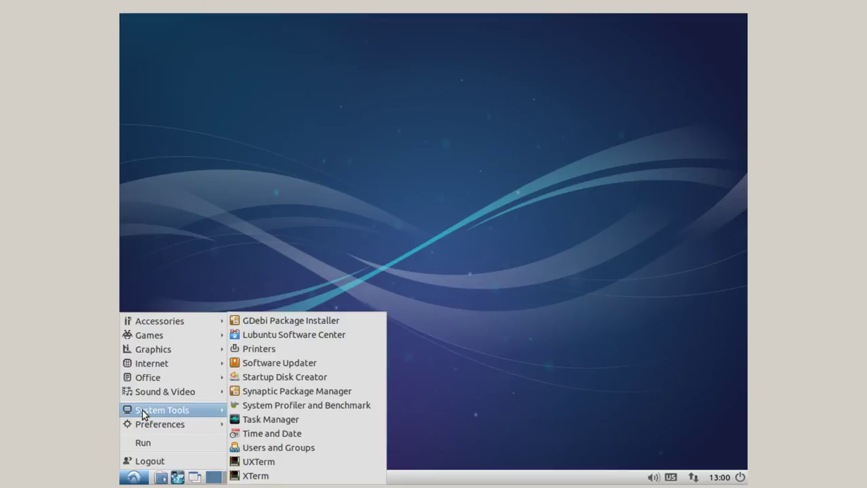
{"action": "left_click", "coordinate": [283, 366]}
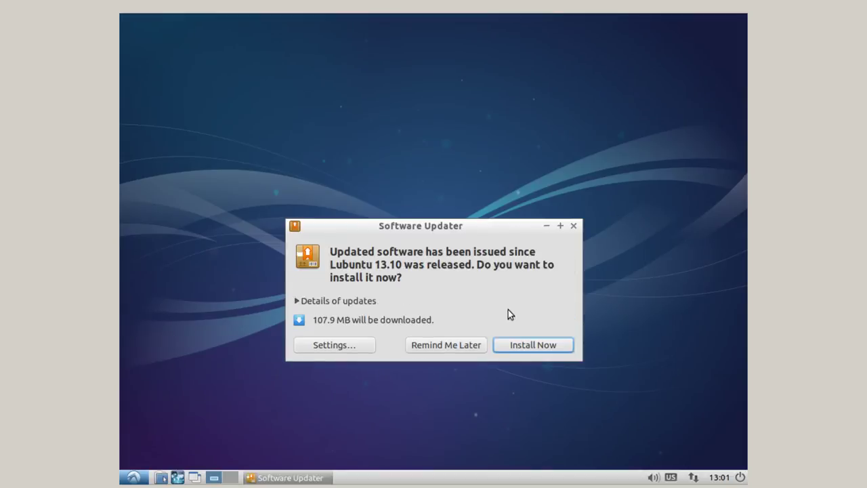
{"action": "left_click", "coordinate": [527, 345]}
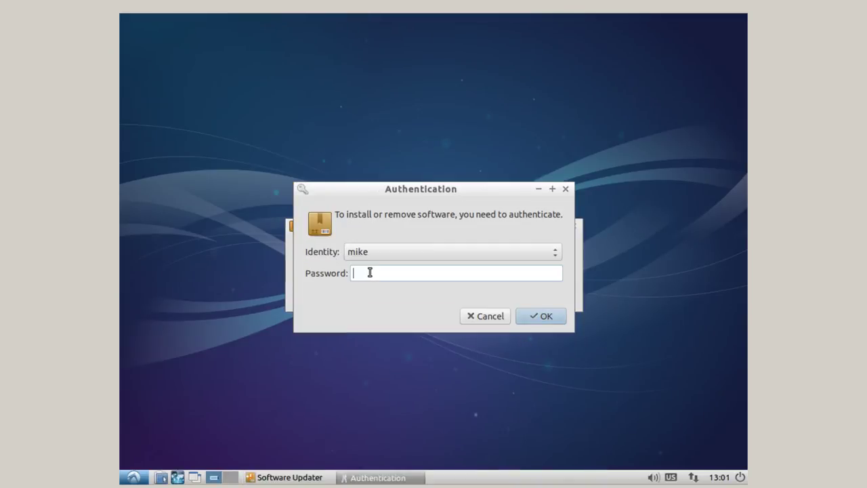
{"action": "type", "text": "********"}
{"action": "key", "text": "Return"}
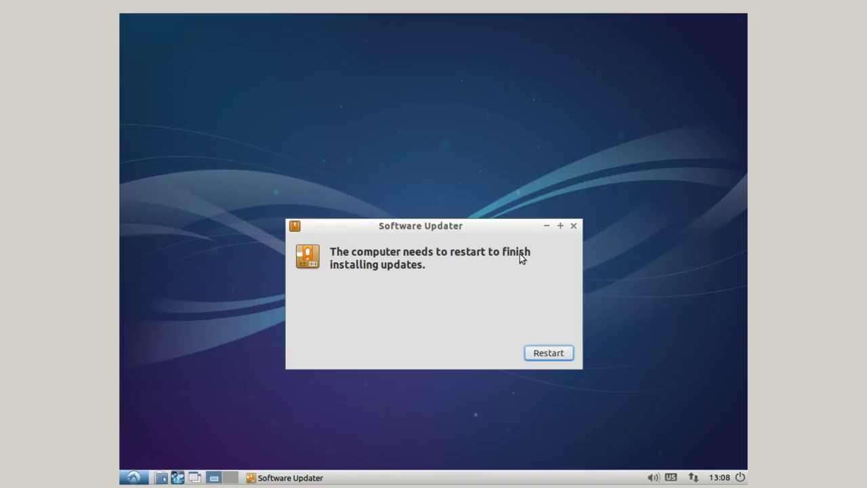
- Restart the machine to finish the updates and log back in with the account password
{"action": "left_click", "coordinate": [548, 353]}
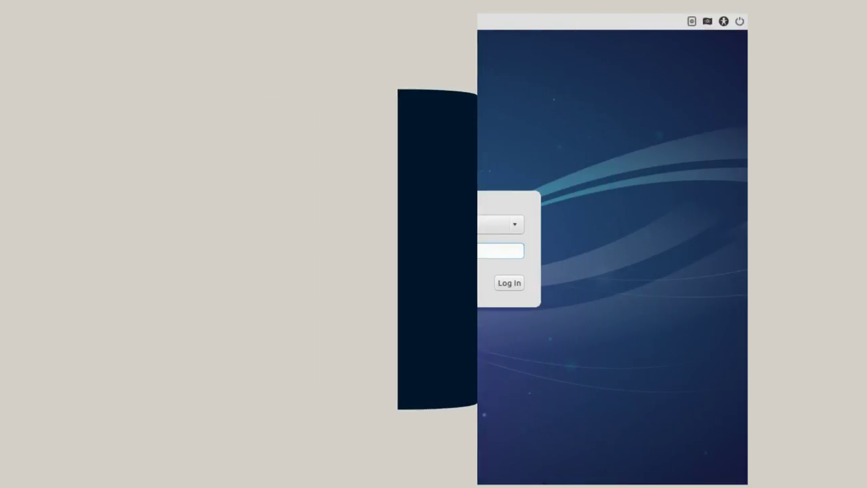
{"action": "type", "text": "••"}
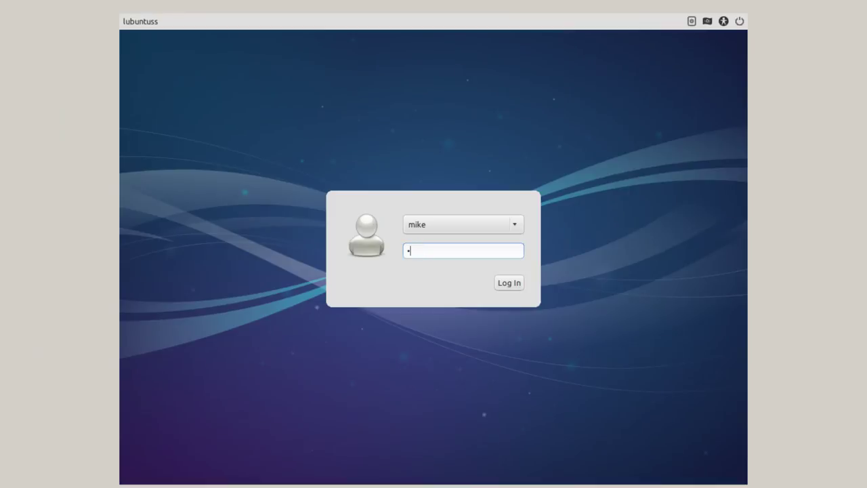
{"action": "type", "text": "••••••"}
{"action": "left_click", "coordinate": [519, 284]}
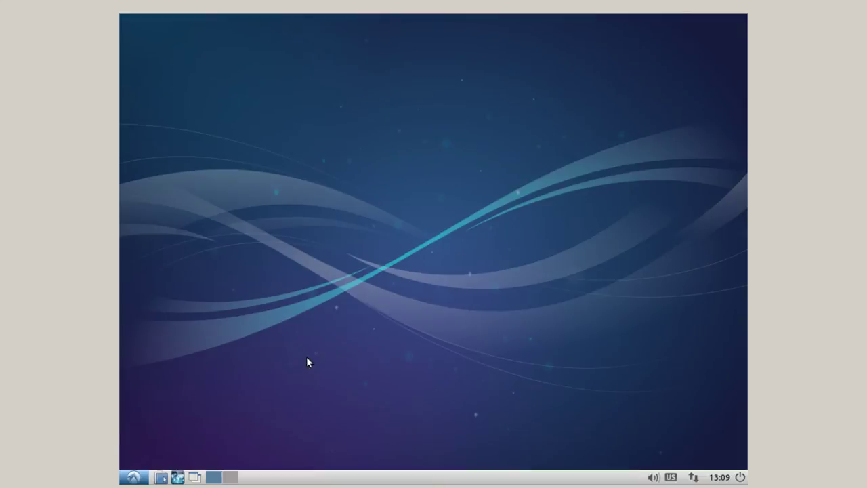
- Open a terminal and run sudo apt-get install dkms
{"action": "left_click", "coordinate": [134, 477]}
{"action": "mouse_move", "coordinate": [153, 412]}
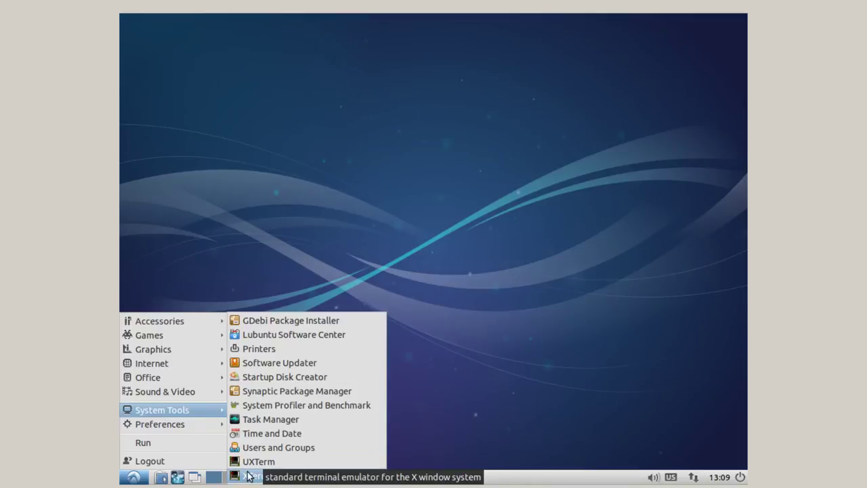
{"action": "mouse_move", "coordinate": [170, 319]}
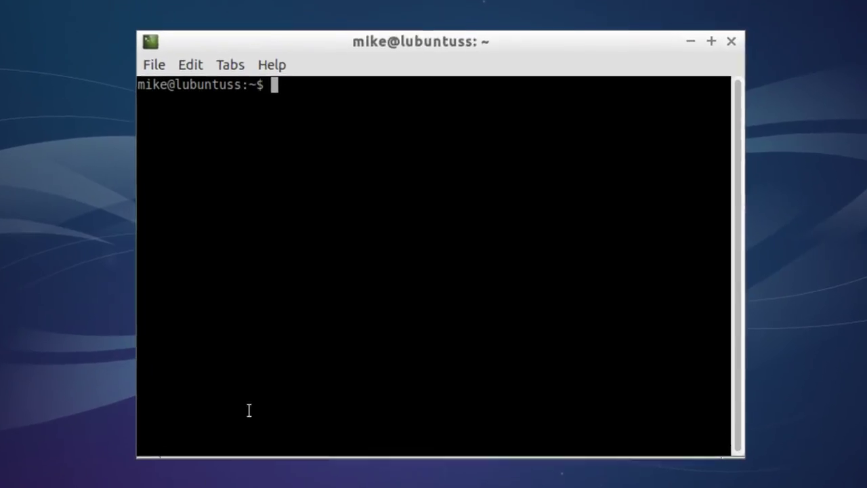
{"action": "type", "text": "sudo"}
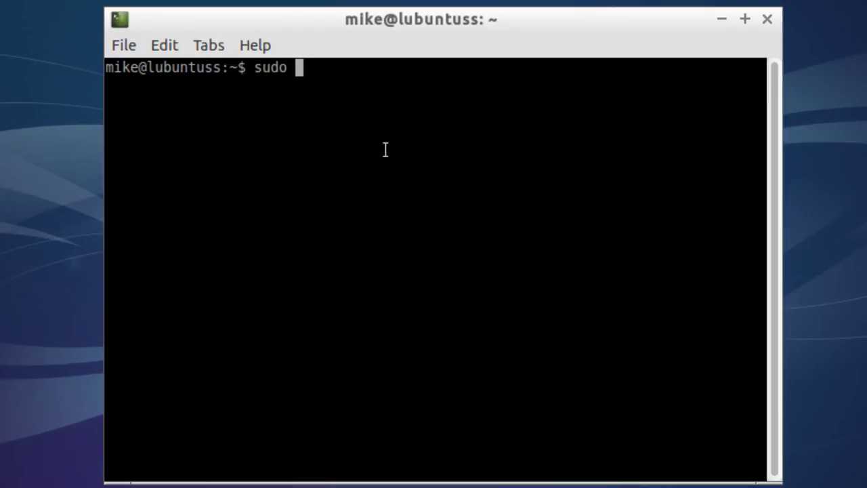
{"action": "type", "text": " apt-get"}
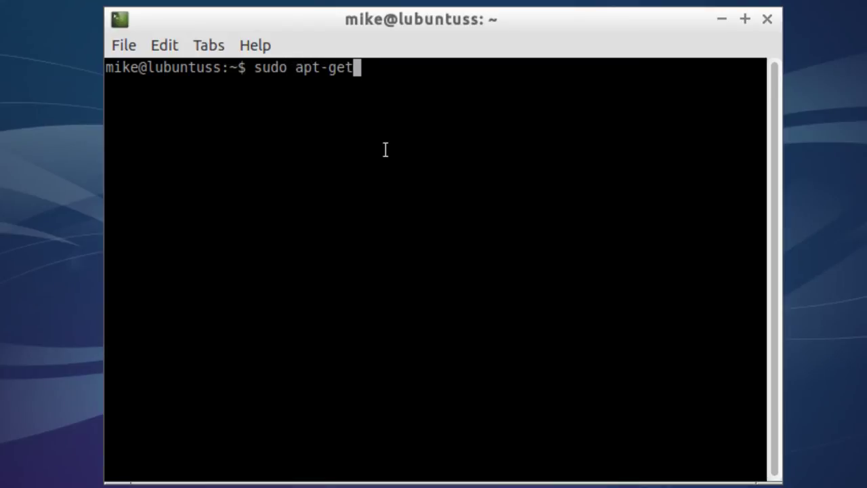
{"action": "type", "text": " install "}
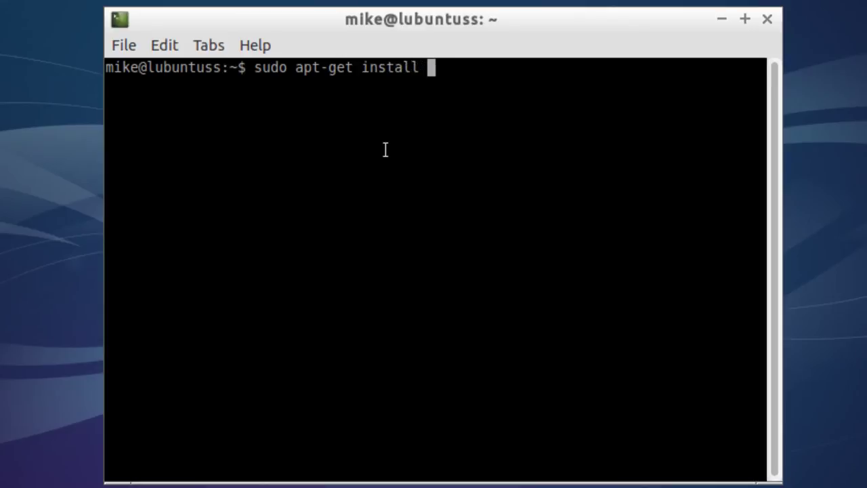
{"action": "type", "text": "dkms"}
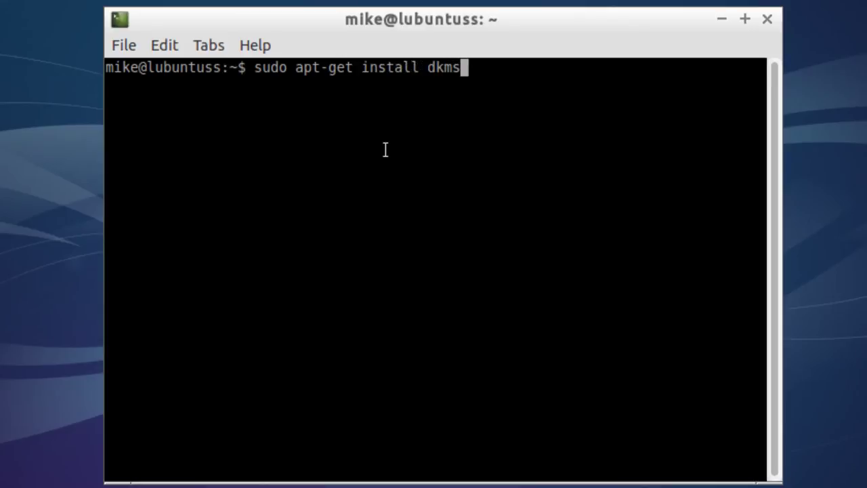
{"action": "key", "text": "Return"}
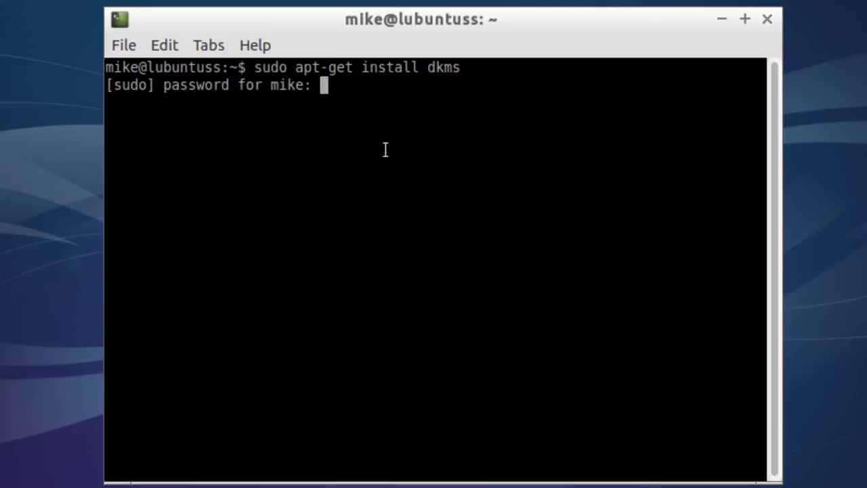
- Authenticate the sudo request with the account password and answer y to install dkms and its extra packages
{"action": "key", "text": "Return"}
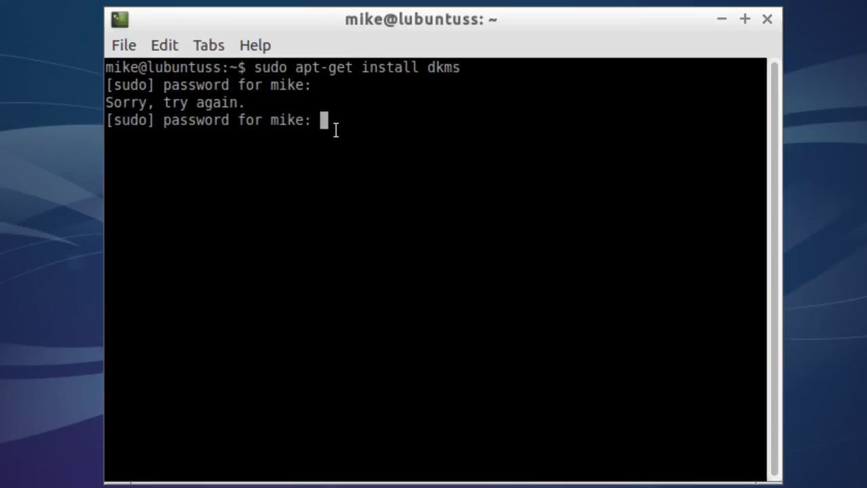
{"action": "key", "text": "Return"}
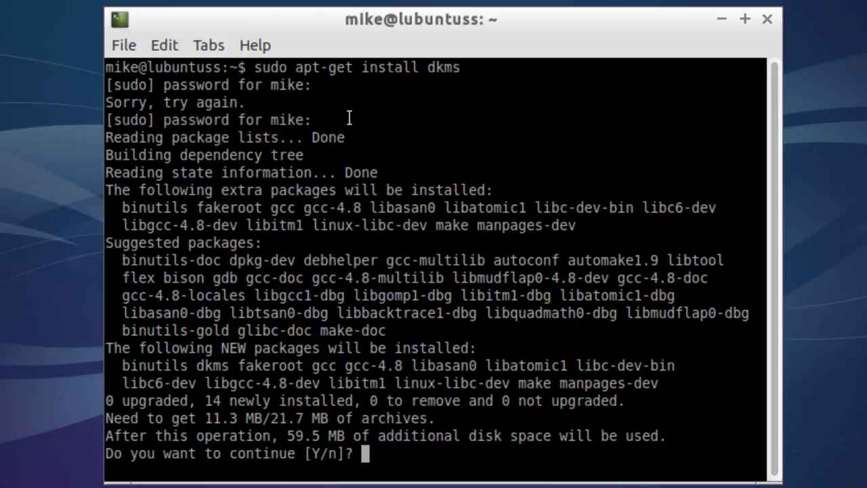
{"action": "type", "text": "y"}
{"action": "key", "text": "Return"}
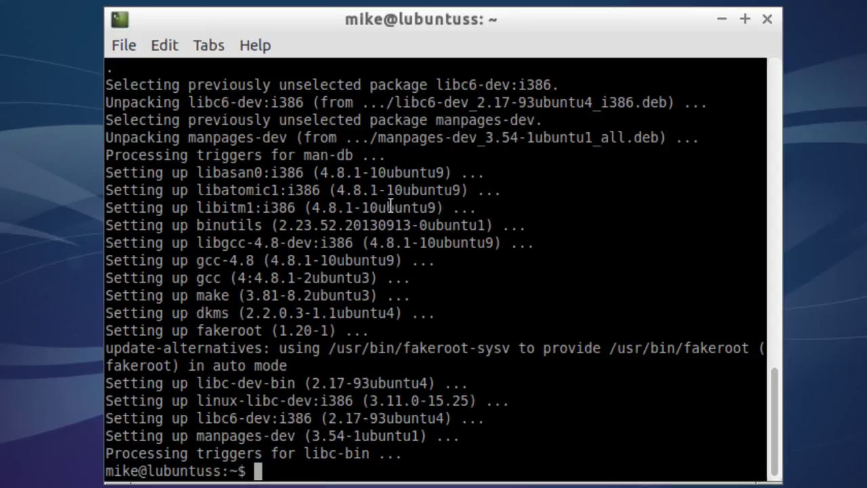
- Close the terminal session with the exit command
{"action": "type", "text": "exi"}
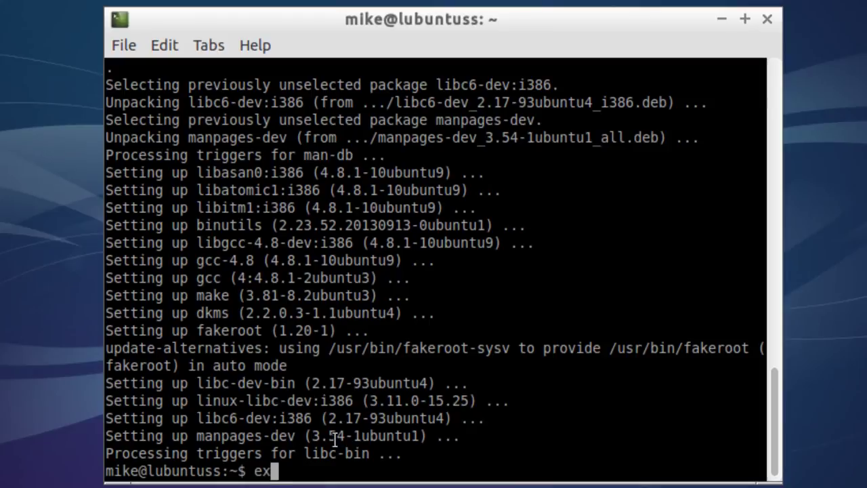
{"action": "type", "text": "t"}
{"action": "key", "text": "Return"}
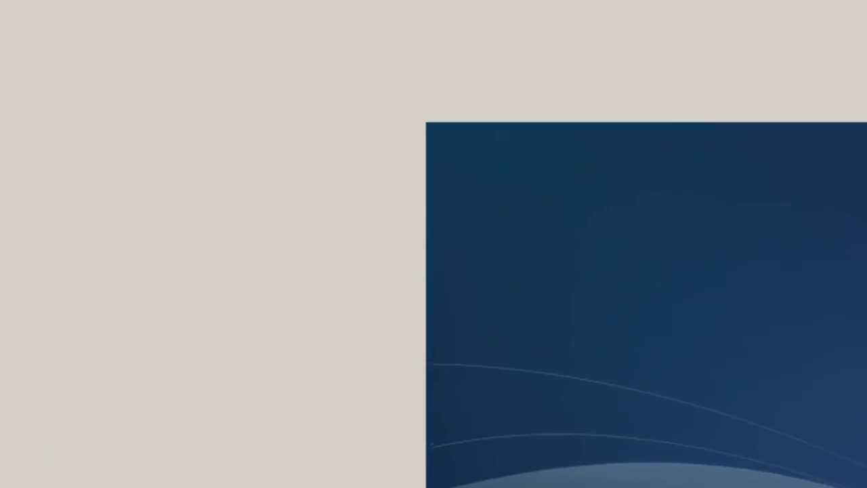
- Attach Host Drive 'E:' to the virtual machine's CD/DVD drive
{"action": "left_click", "coordinate": [129, 28]}
{"action": "mouse_move", "coordinate": [143, 68]}
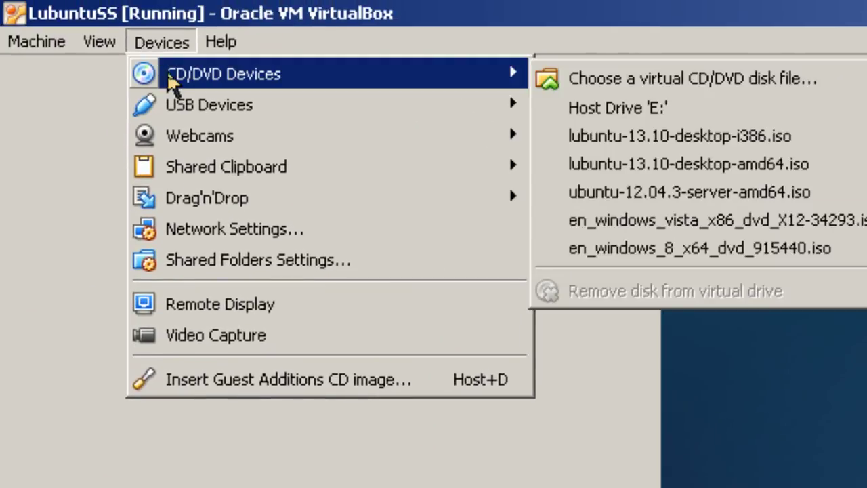
{"action": "left_click", "coordinate": [582, 106]}
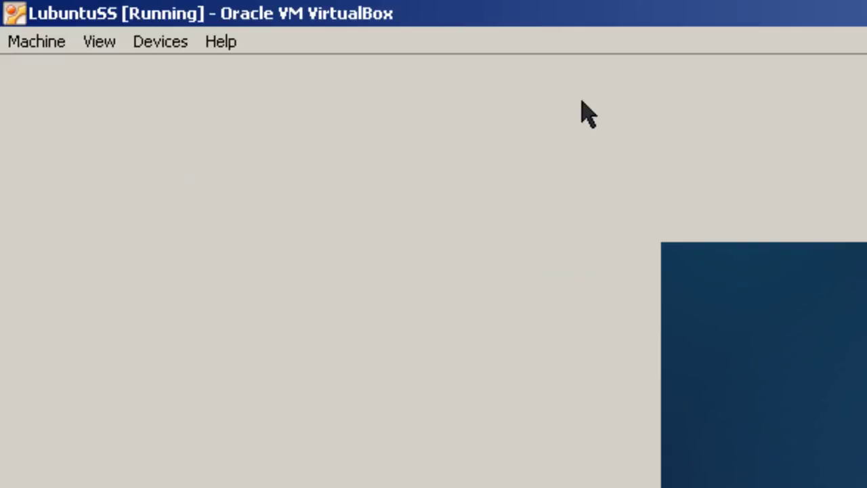
- Insert the Guest Additions CD image into the virtual machine and open the disc in the guest's file manager
{"action": "left_click", "coordinate": [158, 42]}
{"action": "mouse_move", "coordinate": [517, 72]}
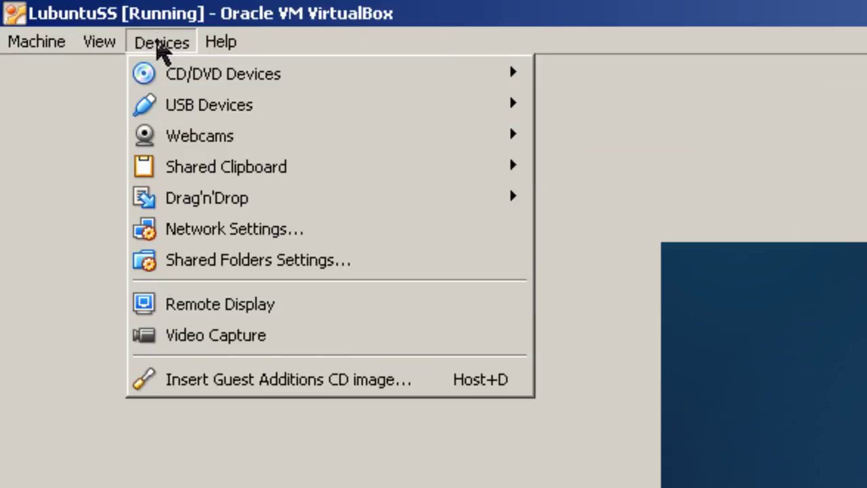
{"action": "left_click", "coordinate": [221, 392]}
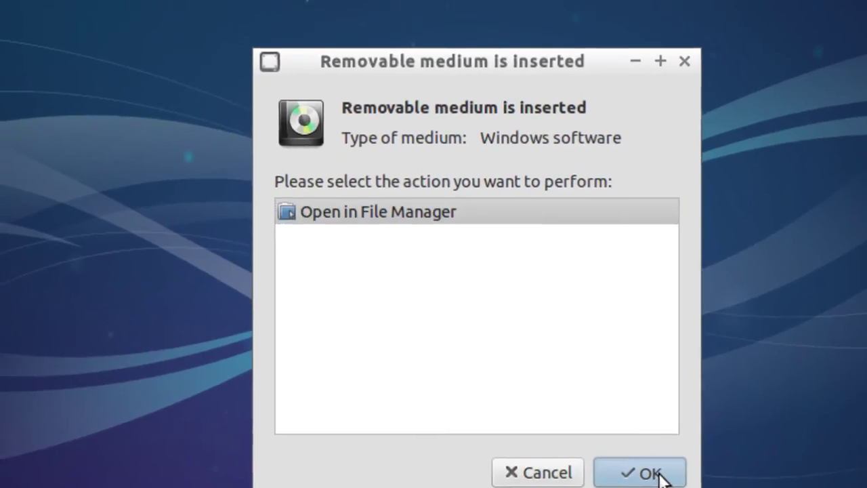
{"action": "left_click", "coordinate": [645, 447]}
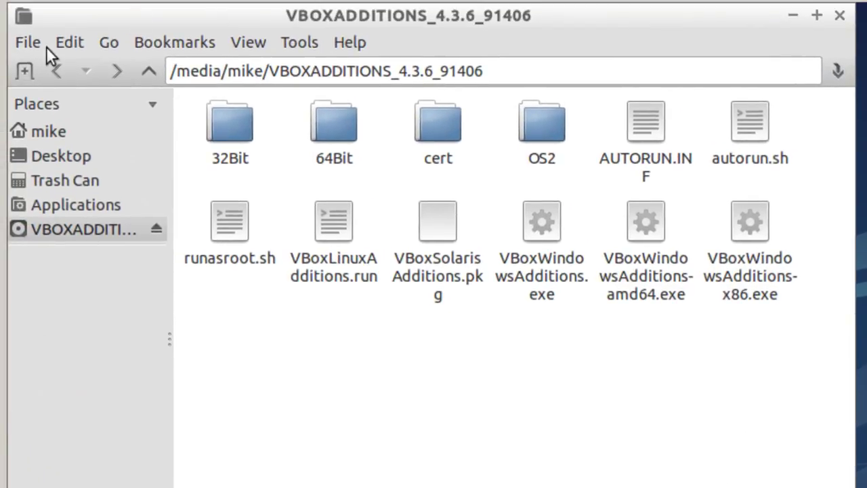
- Open the Guest Additions disc folder as root, authenticating with the account password
{"action": "left_click", "coordinate": [292, 42]}
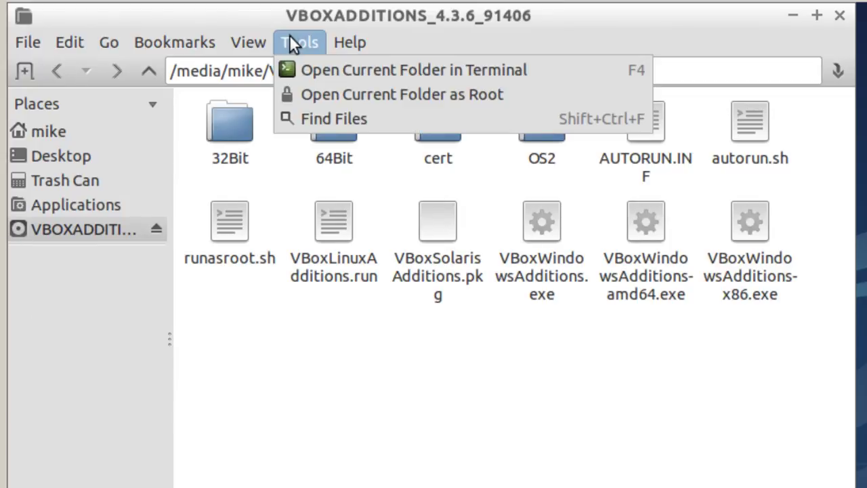
{"action": "left_click", "coordinate": [349, 94]}
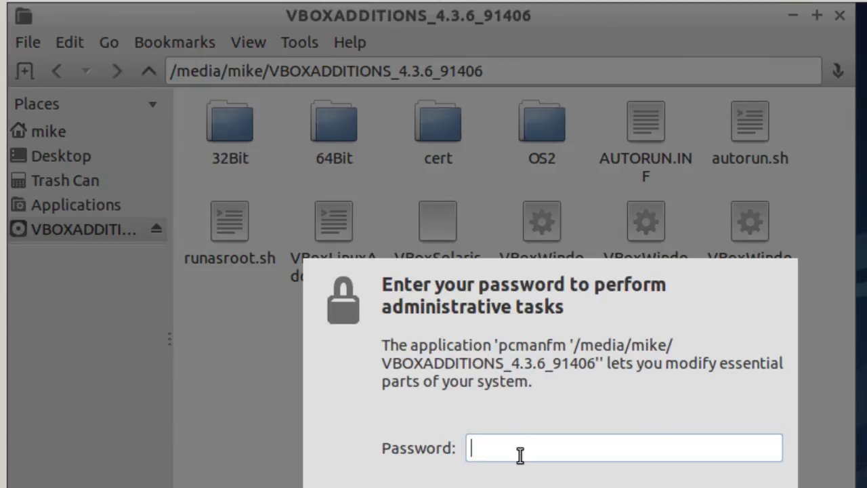
{"action": "type", "text": "••••••••"}
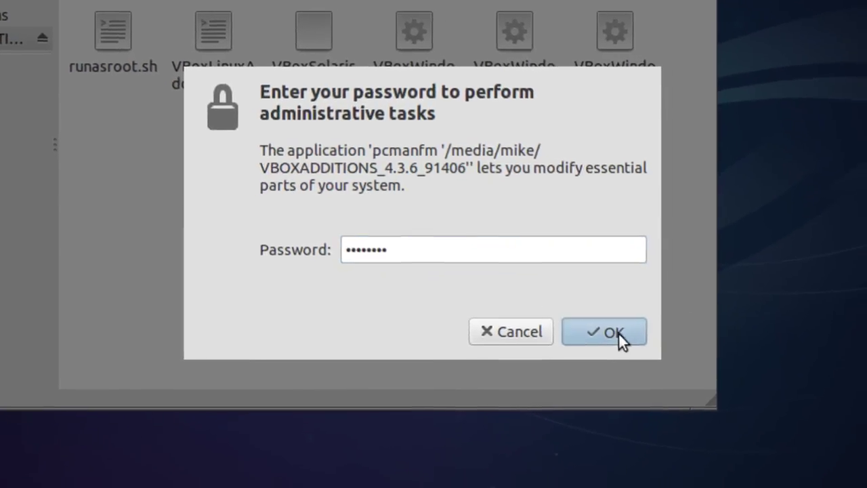
{"action": "left_click", "coordinate": [630, 346]}
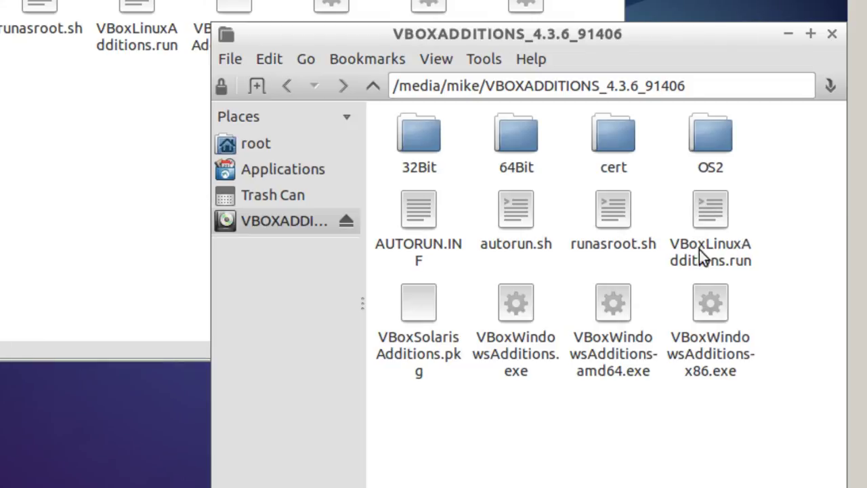
- Execute VBoxLinuxAdditions.run in a terminal to install the Guest Additions, and close the installer and both file manager windows
{"action": "double_click", "coordinate": [715, 200]}
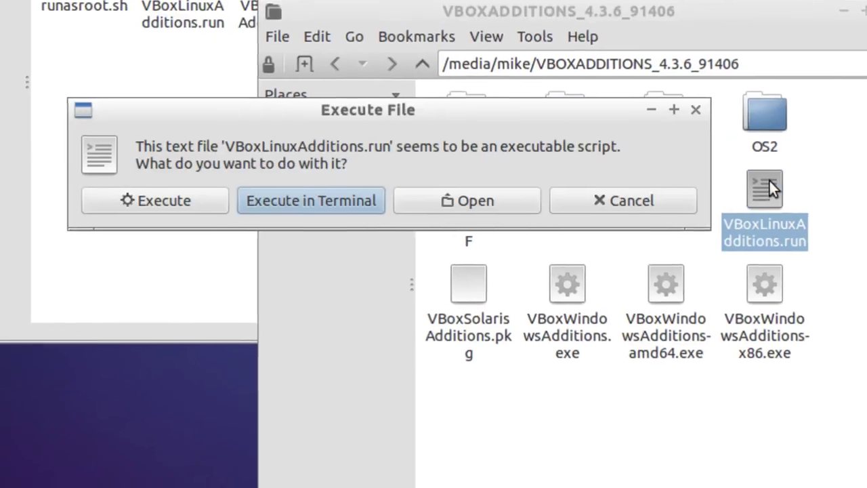
{"action": "left_click", "coordinate": [288, 193]}
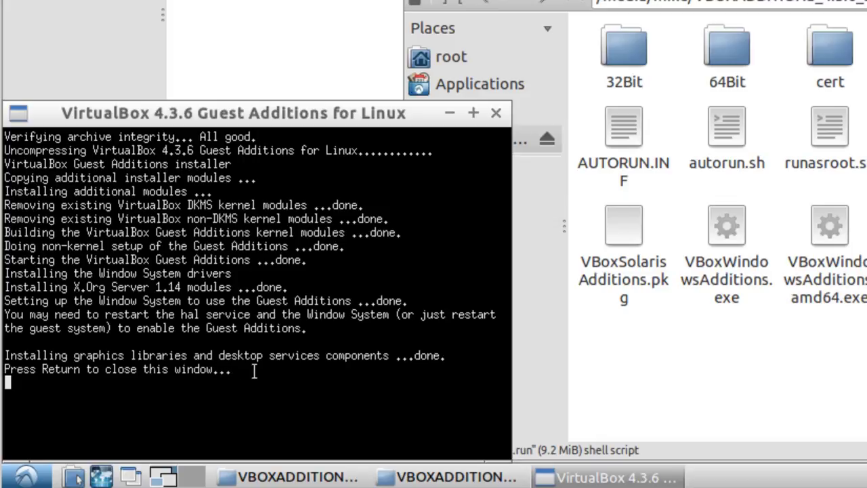
{"action": "key", "text": "Return"}
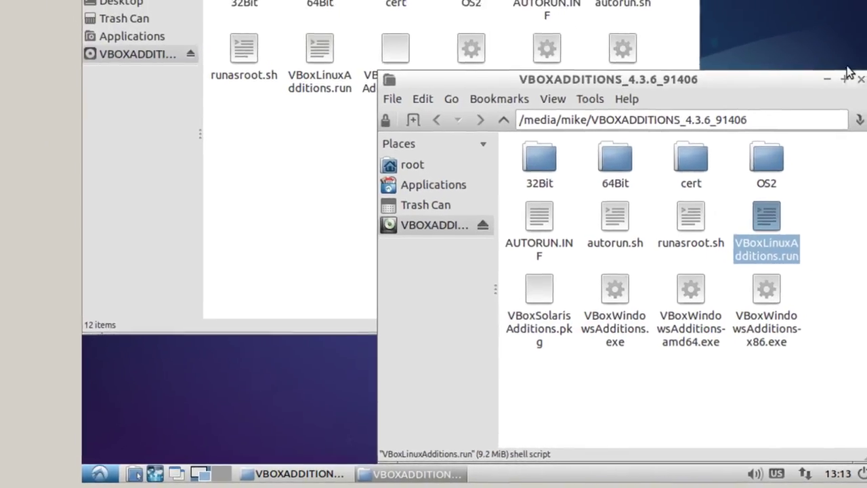
{"action": "left_click", "coordinate": [860, 80]}
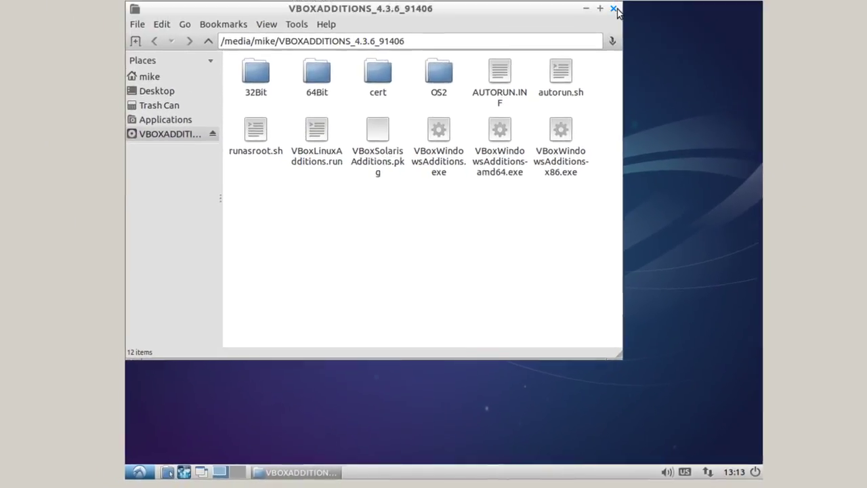
{"action": "left_click", "coordinate": [614, 9]}
- Restart Lubuntu to enable the Guest Additions and log back in with the account password
{"action": "left_click", "coordinate": [144, 471]}
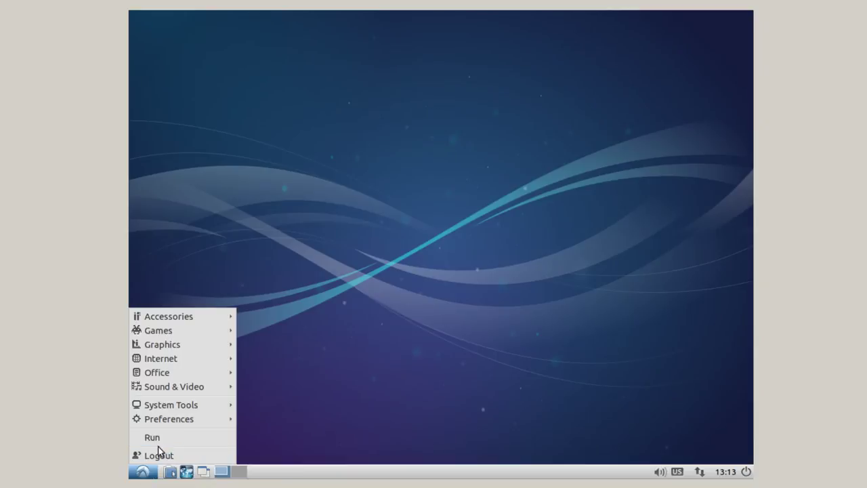
{"action": "left_click", "coordinate": [157, 460]}
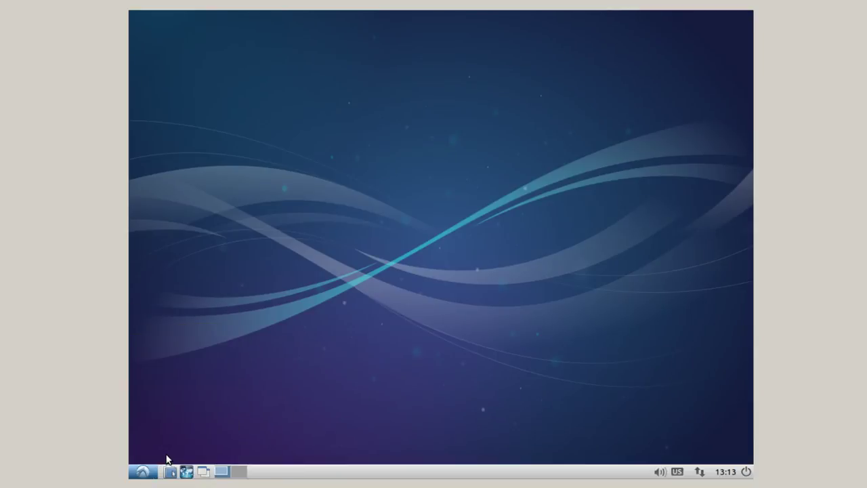
{"action": "left_click", "coordinate": [375, 224]}
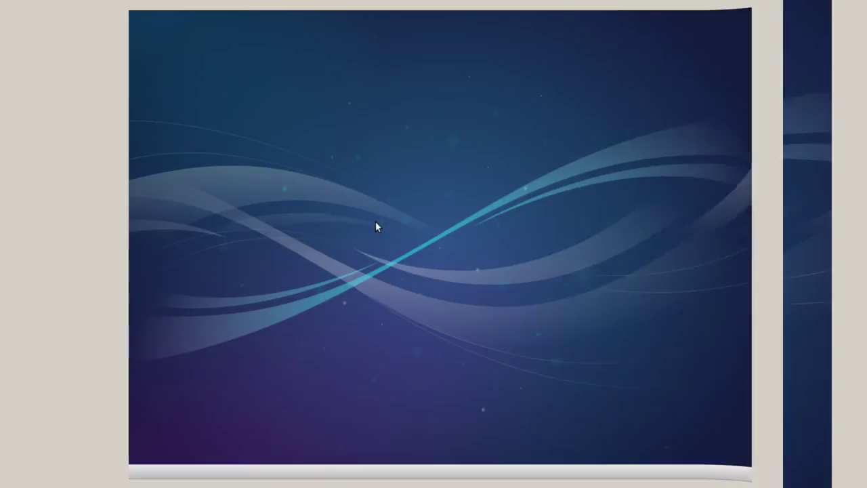
{"action": "type", "text": "********"}
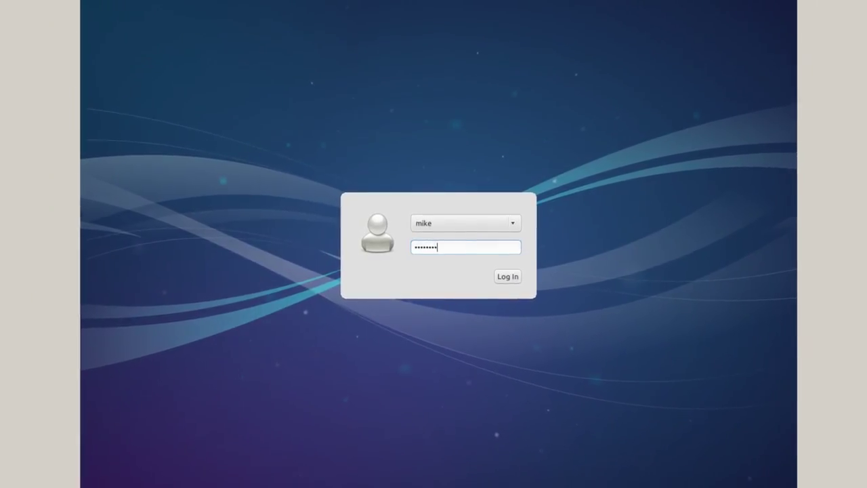
{"action": "left_click", "coordinate": [509, 276]}
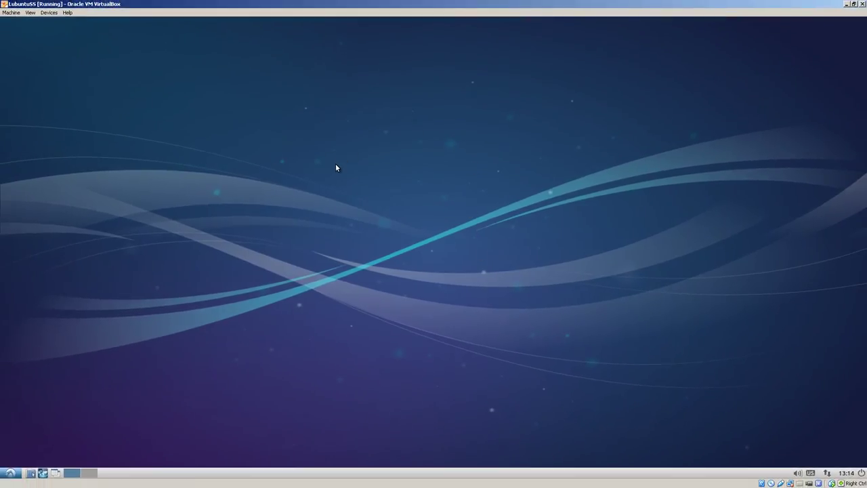
{"action": "left_click", "coordinate": [30, 13]}
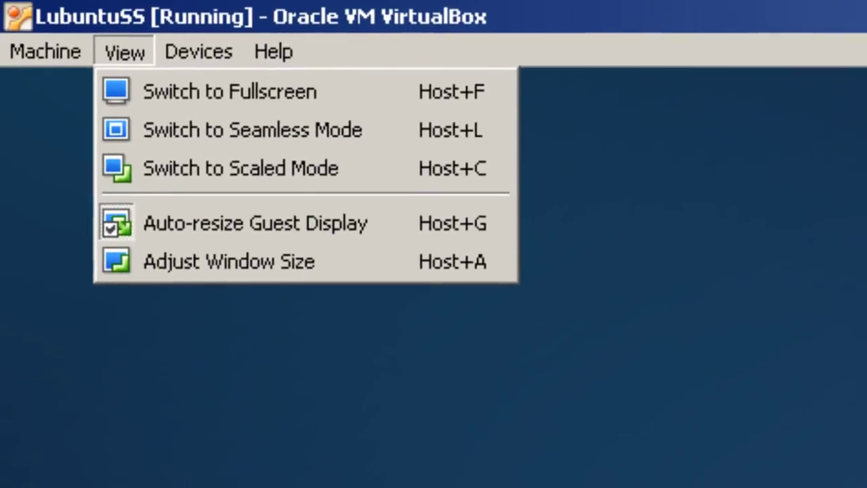
{"action": "key", "text": "Escape"}
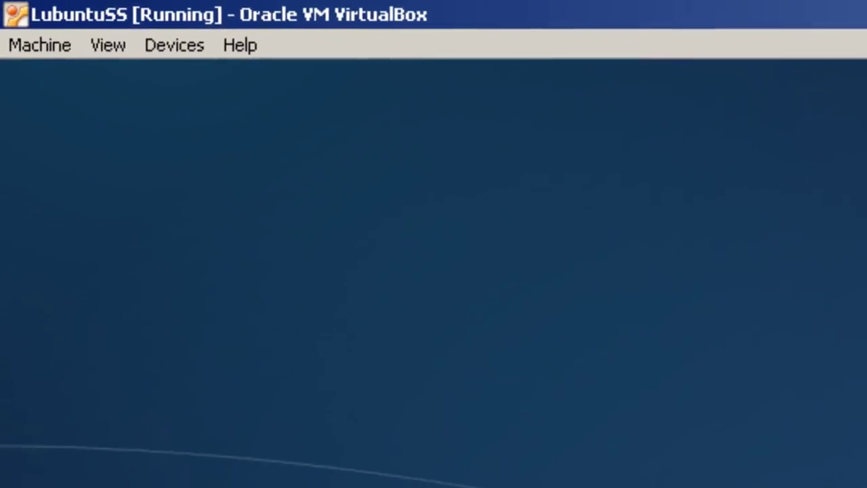